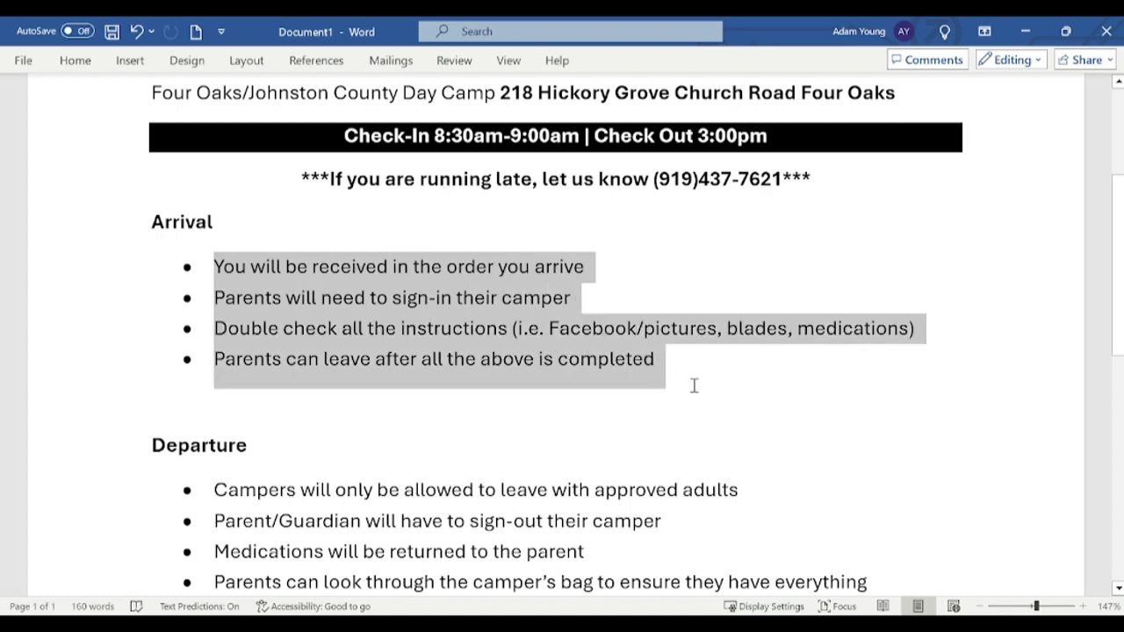
Review the Arrival and Departure instructions and highlight the phone number given for parents who are running late.
{"action": "left_click", "coordinate": [752, 251]}
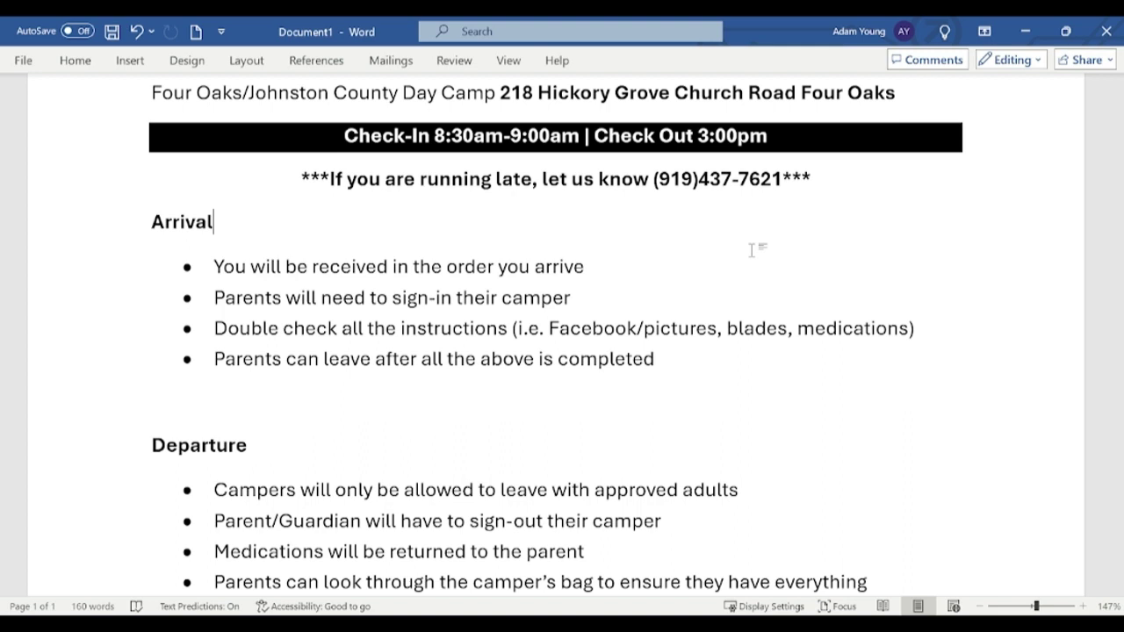
{"action": "scroll", "coordinate": [756, 255], "scroll_direction": "down", "scroll_amount": 4}
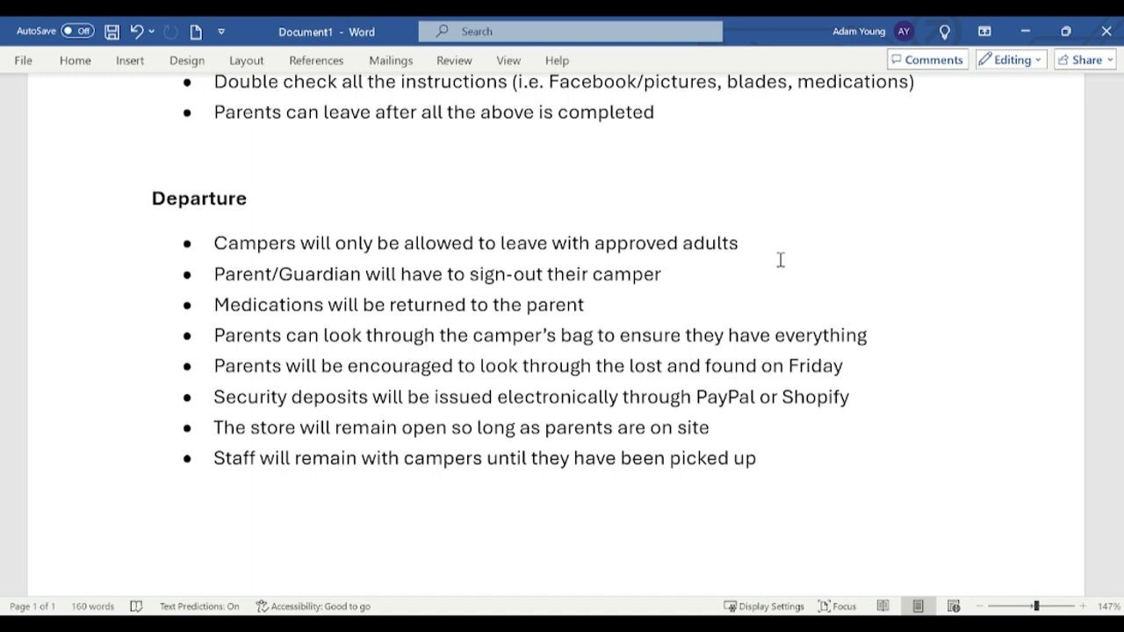
{"action": "scroll", "coordinate": [780, 260], "scroll_direction": "up", "scroll_amount": 5}
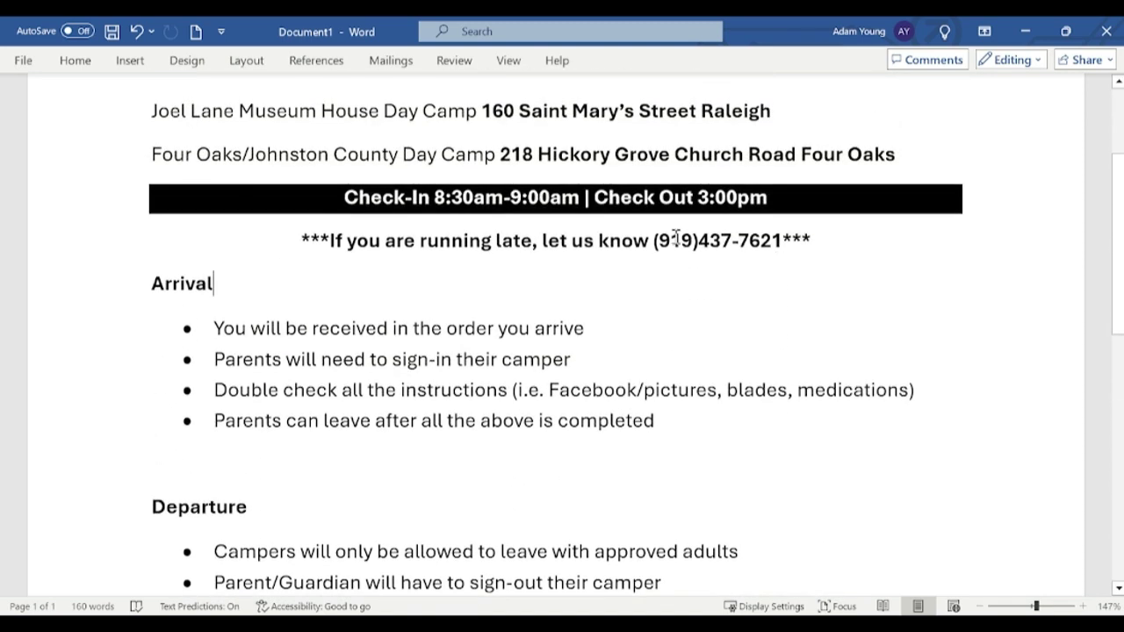
{"action": "left_click_drag", "start_coordinate": [654, 240], "coordinate": [781, 243]}
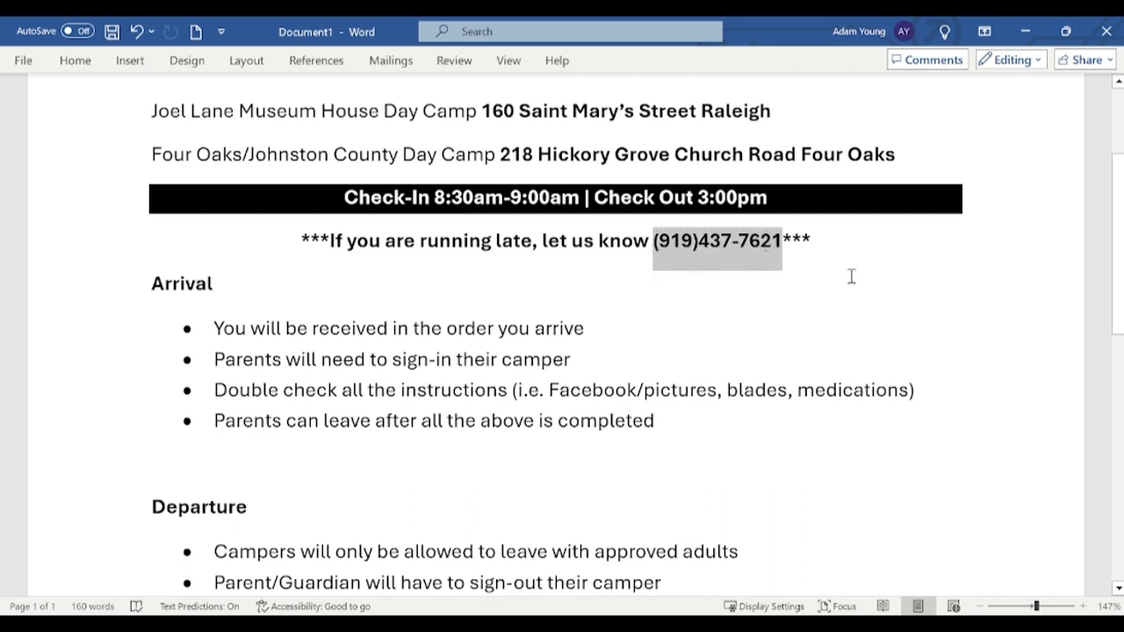
{"action": "scroll", "coordinate": [890, 300], "scroll_direction": "down", "scroll_amount": 2}
{"action": "scroll", "coordinate": [890, 300], "scroll_direction": "down", "scroll_amount": 5}
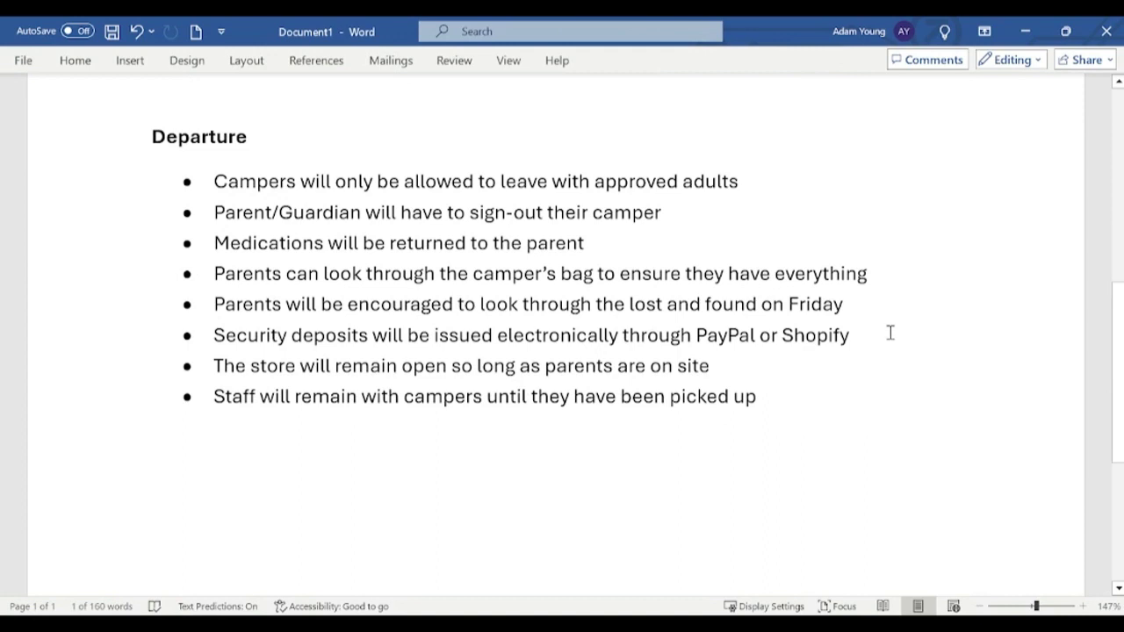
{"action": "left_click", "coordinate": [892, 369]}
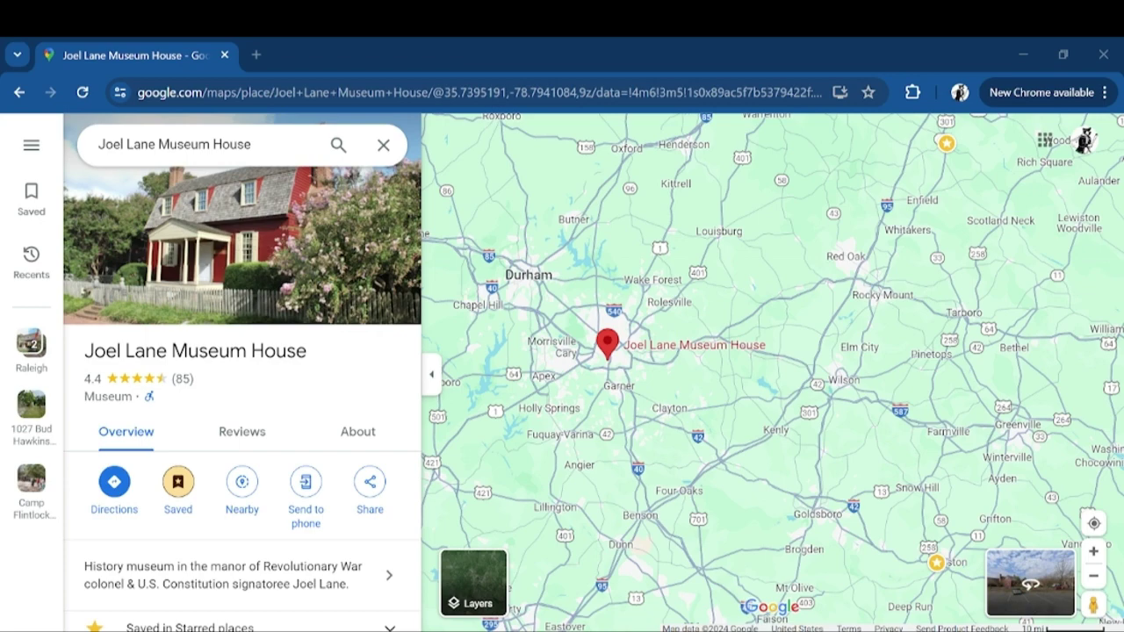
Switch to Google Maps and examine the Joel Lane Museum House in Raleigh at street level.
{"action": "scroll", "coordinate": [602, 343], "scroll_direction": "up", "scroll_amount": 10}
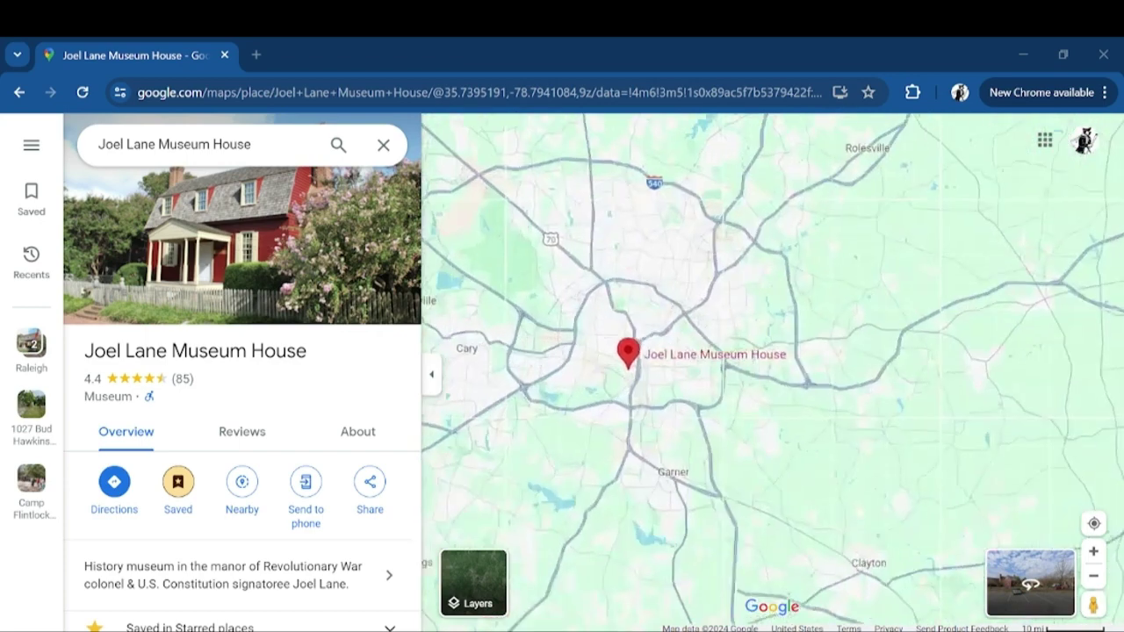
{"action": "scroll", "coordinate": [688, 369], "scroll_direction": "up", "scroll_amount": 5}
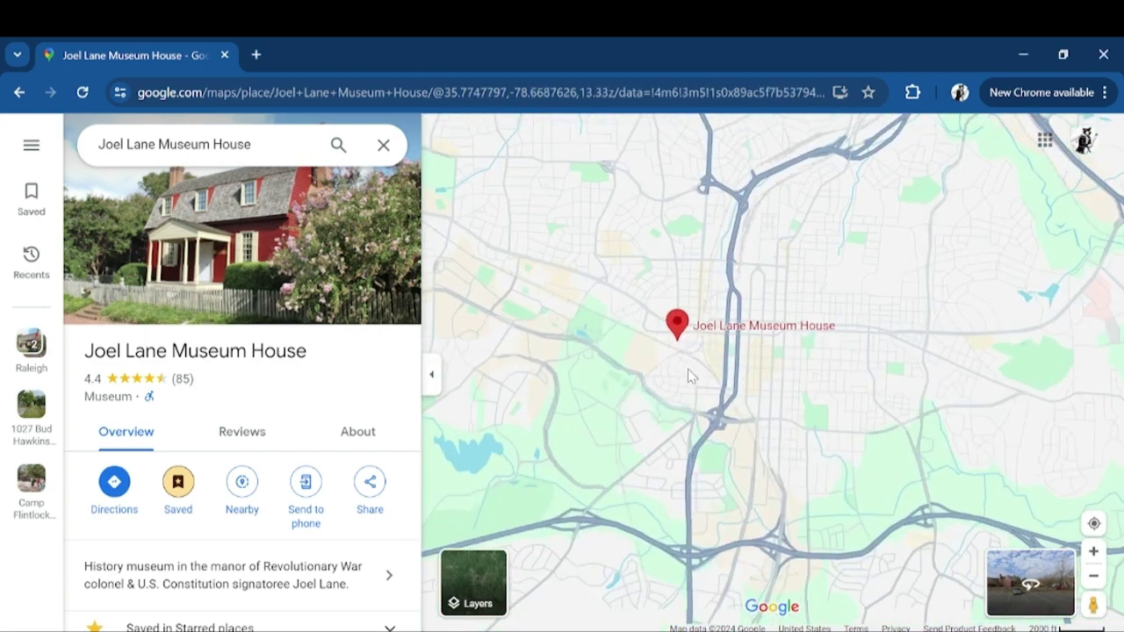
{"action": "mouse_move", "coordinate": [707, 249]}
{"action": "left_mouse_down"}
{"action": "mouse_move", "coordinate": [698, 367]}
{"action": "mouse_move", "coordinate": [731, 324]}
{"action": "left_mouse_up"}
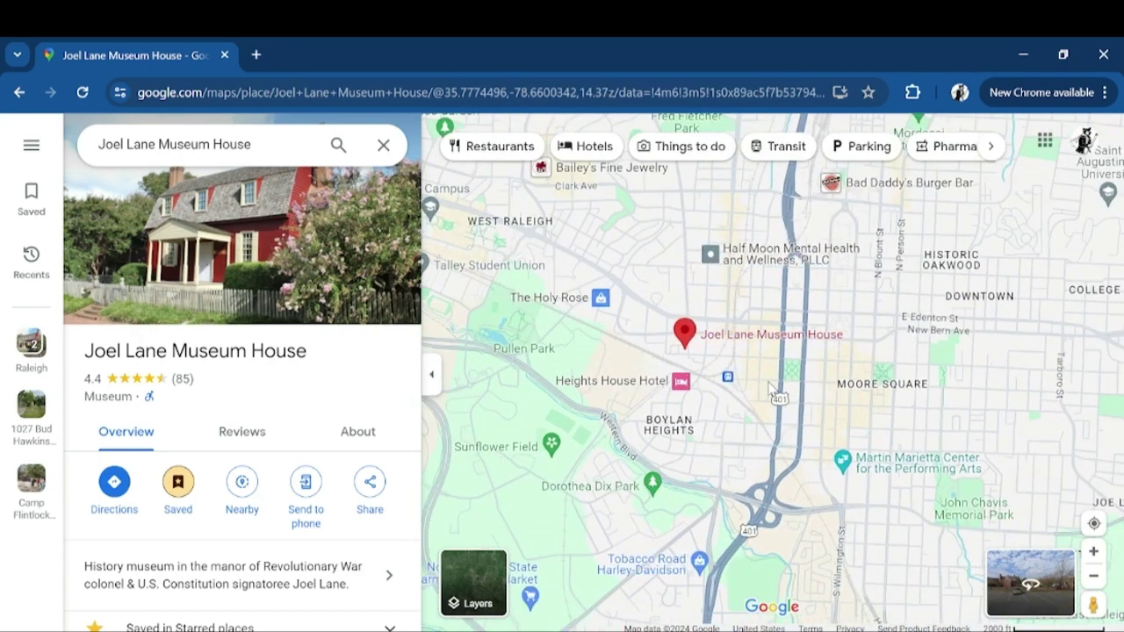
{"action": "scroll", "coordinate": [766, 347], "scroll_direction": "up", "scroll_amount": 4}
{"action": "scroll", "coordinate": [764, 338], "scroll_direction": "up", "scroll_amount": 2}
{"action": "mouse_move", "coordinate": [562, 326]}
{"action": "left_mouse_down"}
{"action": "mouse_move", "coordinate": [728, 342]}
{"action": "mouse_move", "coordinate": [714, 335]}
{"action": "left_mouse_up"}
{"action": "scroll", "coordinate": [714, 335], "scroll_direction": "up", "scroll_amount": 5}
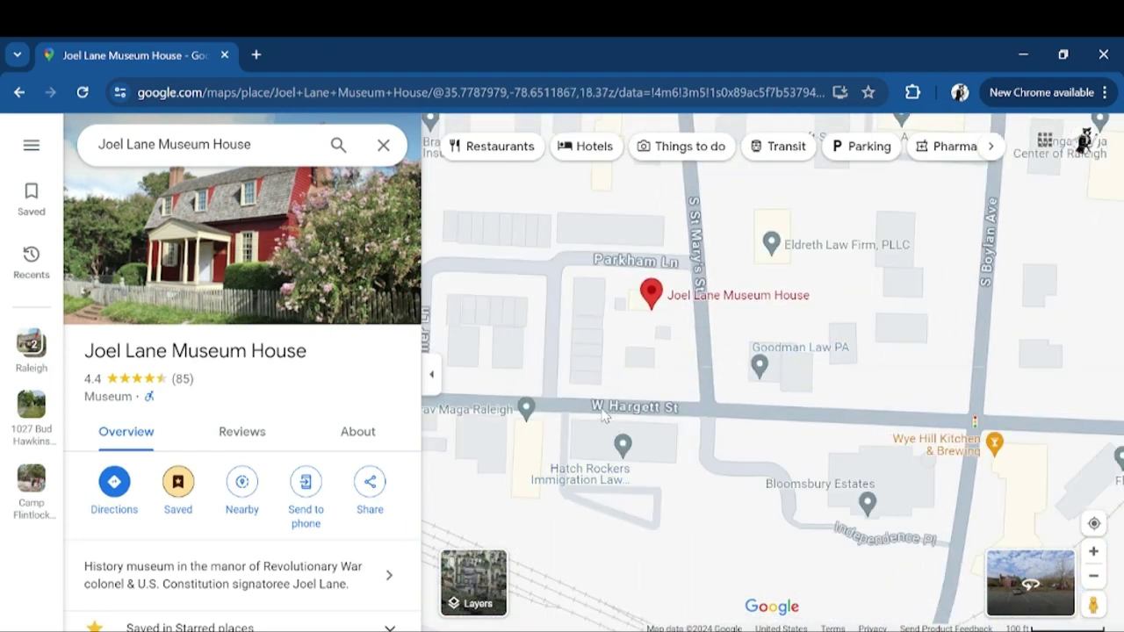
Examine the streets around the museum, from W Morgan St down to W Hargett St.
{"action": "key", "text": "Up"}
{"action": "key", "text": "Up"}
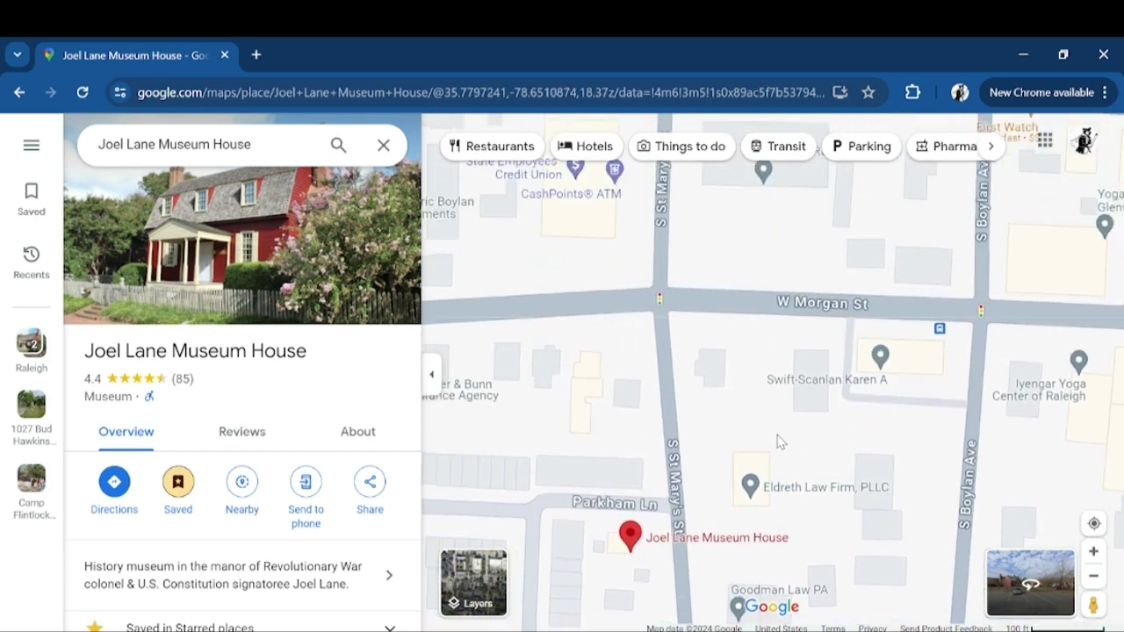
{"action": "key", "text": "Down"}
{"action": "key", "text": "Down"}
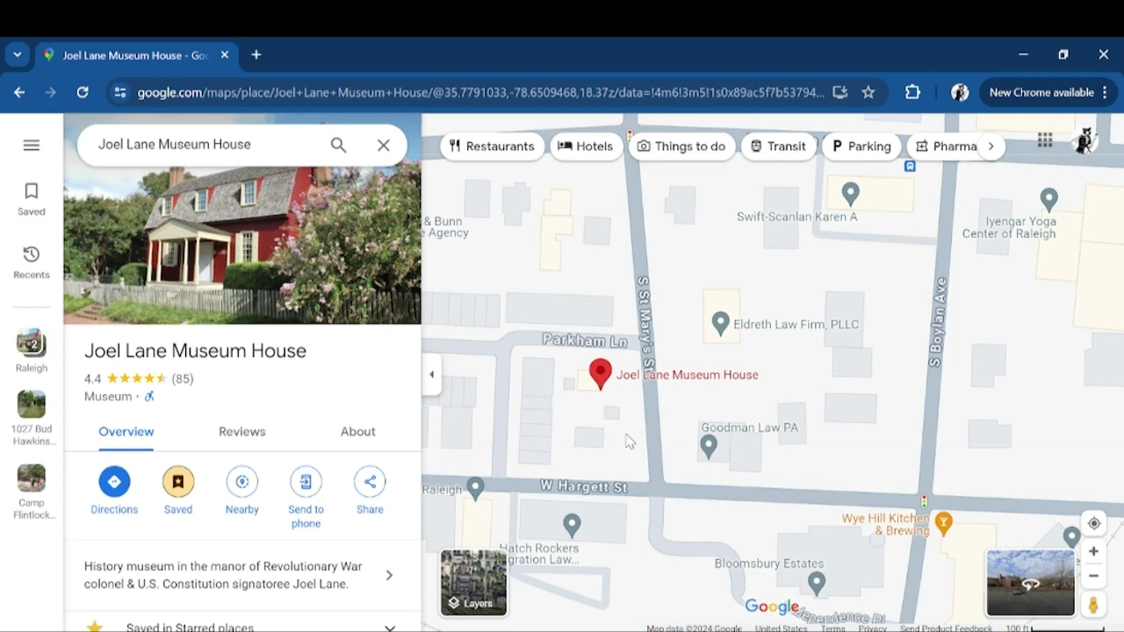
{"action": "scroll", "coordinate": [630, 442], "scroll_direction": "up", "scroll_amount": 1}
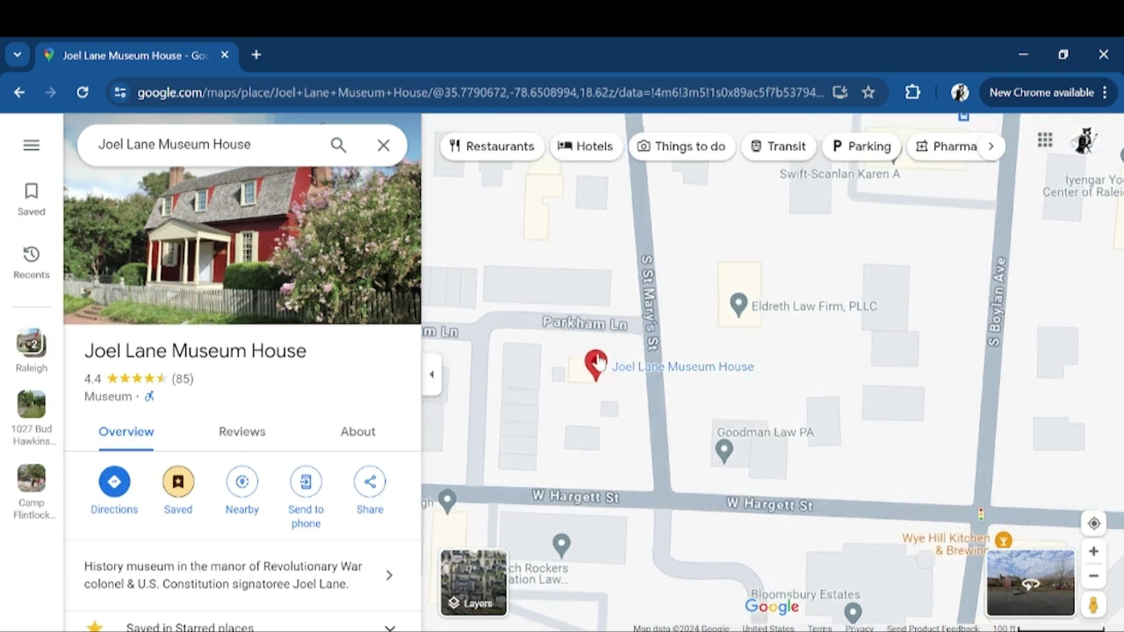
Trace W Hargett St from the museum to Nash Square and view both places within downtown Raleigh.
{"action": "left_click_drag", "start_coordinate": [638, 455], "coordinate": [606, 367]}
{"action": "left_click_drag", "start_coordinate": [893, 377], "coordinate": [438, 359]}
{"action": "left_click_drag", "start_coordinate": [984, 356], "coordinate": [561, 346]}
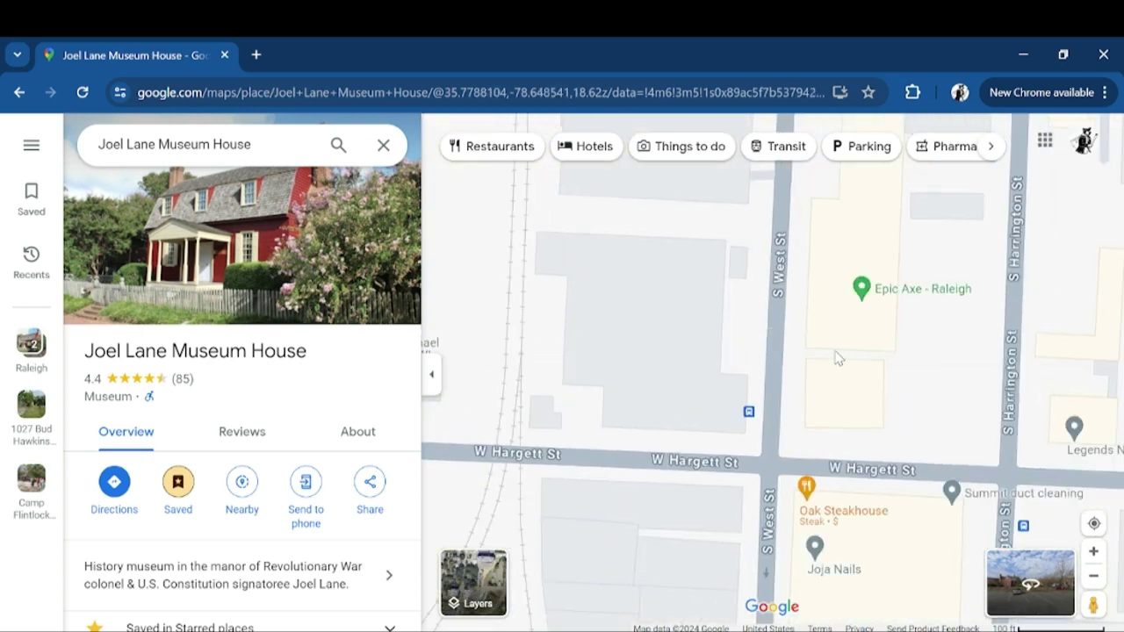
{"action": "left_click_drag", "start_coordinate": [903, 351], "coordinate": [605, 339]}
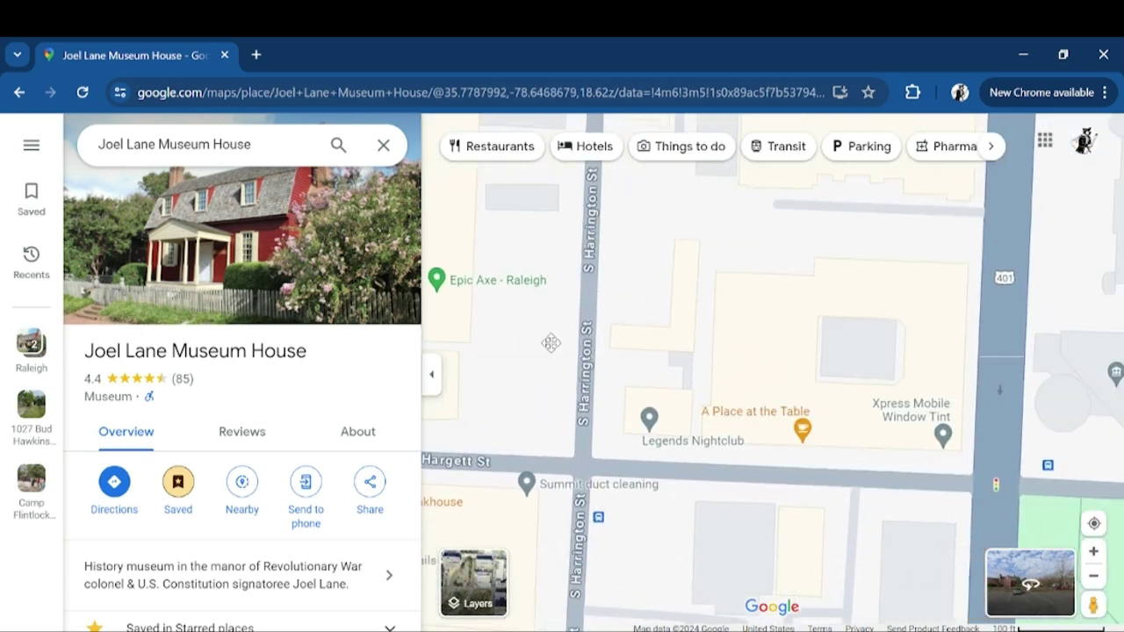
{"action": "left_click_drag", "start_coordinate": [1078, 361], "coordinate": [641, 258]}
{"action": "left_click_drag", "start_coordinate": [764, 489], "coordinate": [742, 266]}
{"action": "left_click_drag", "start_coordinate": [808, 489], "coordinate": [797, 371]}
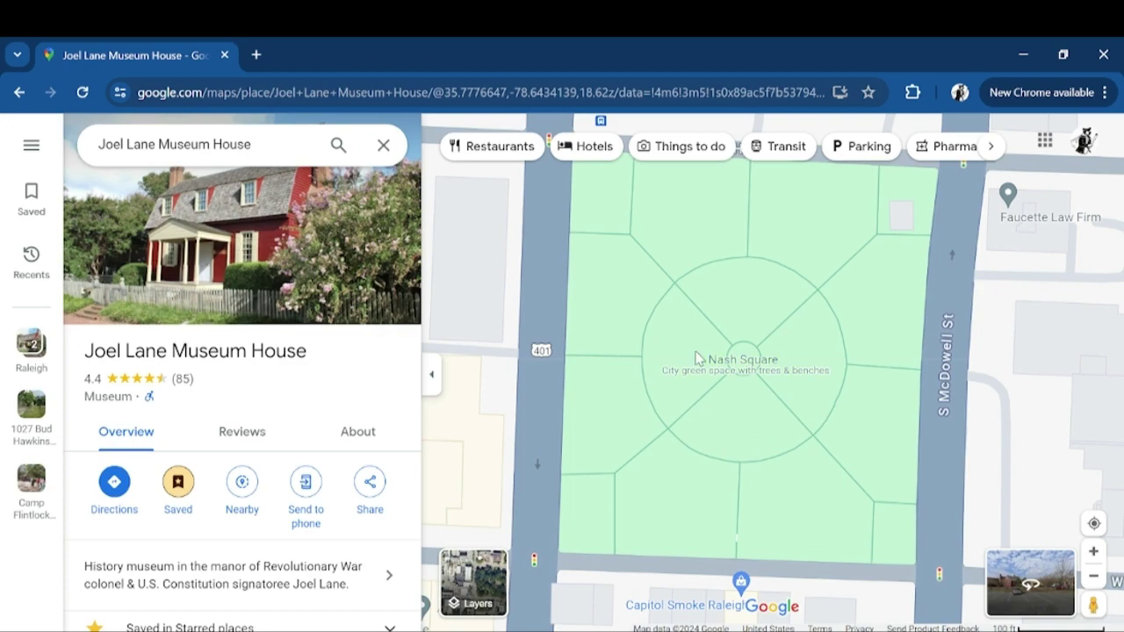
{"action": "scroll", "coordinate": [745, 378], "scroll_direction": "down", "scroll_amount": 5}
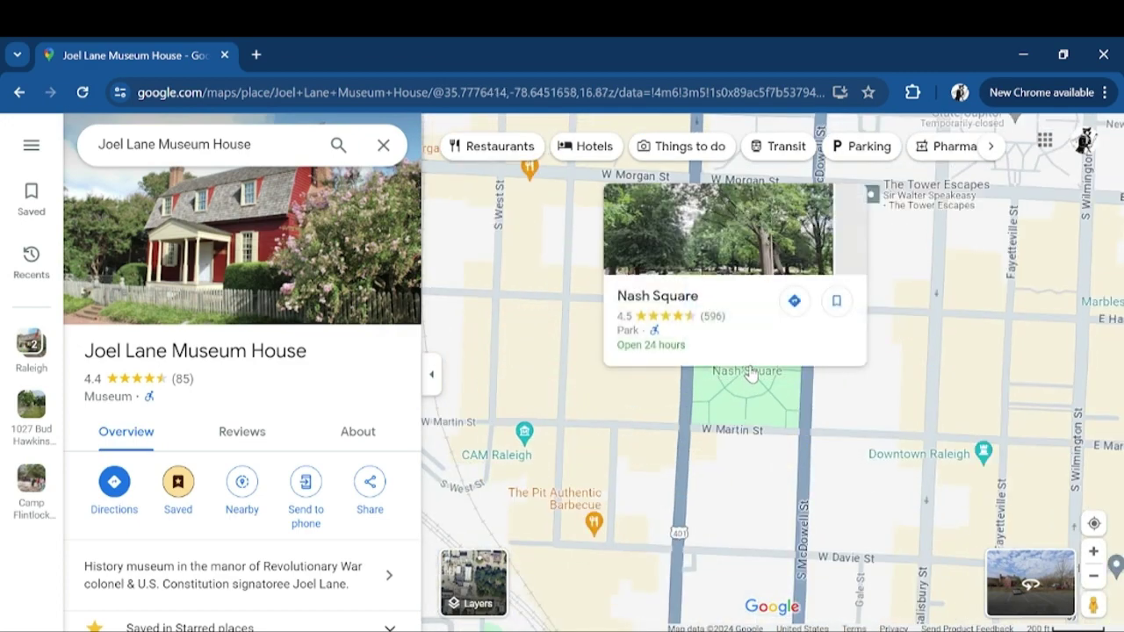
{"action": "scroll", "coordinate": [715, 449], "scroll_direction": "down", "scroll_amount": 3}
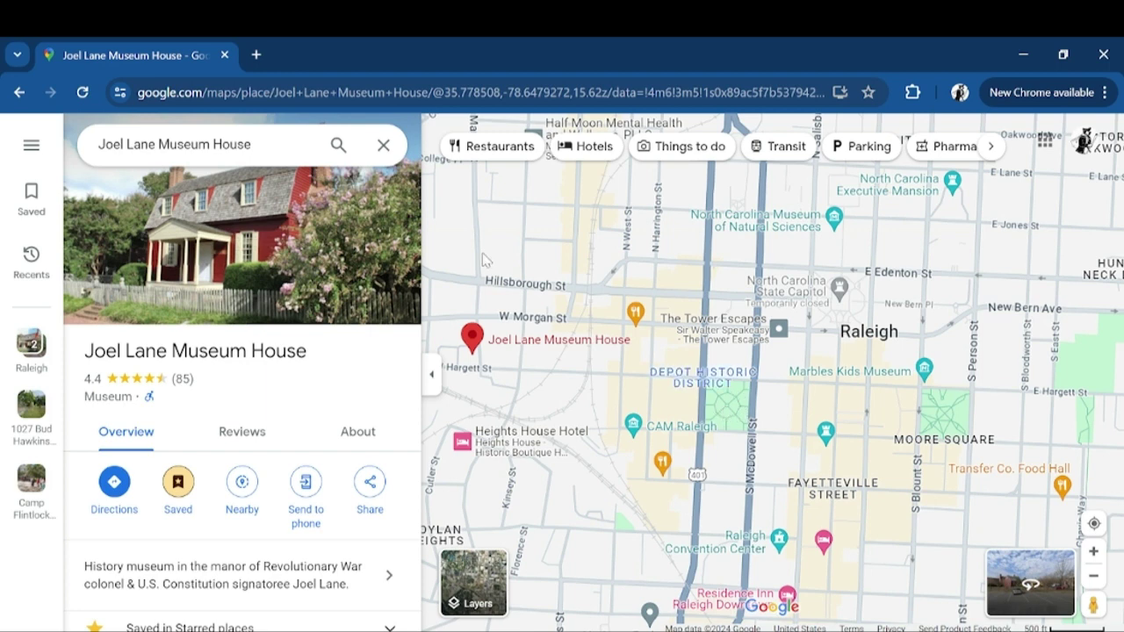
Search the map for "camp" and open the Camp Flintlock Summer Camp suggestion.
{"action": "left_click", "coordinate": [262, 144]}
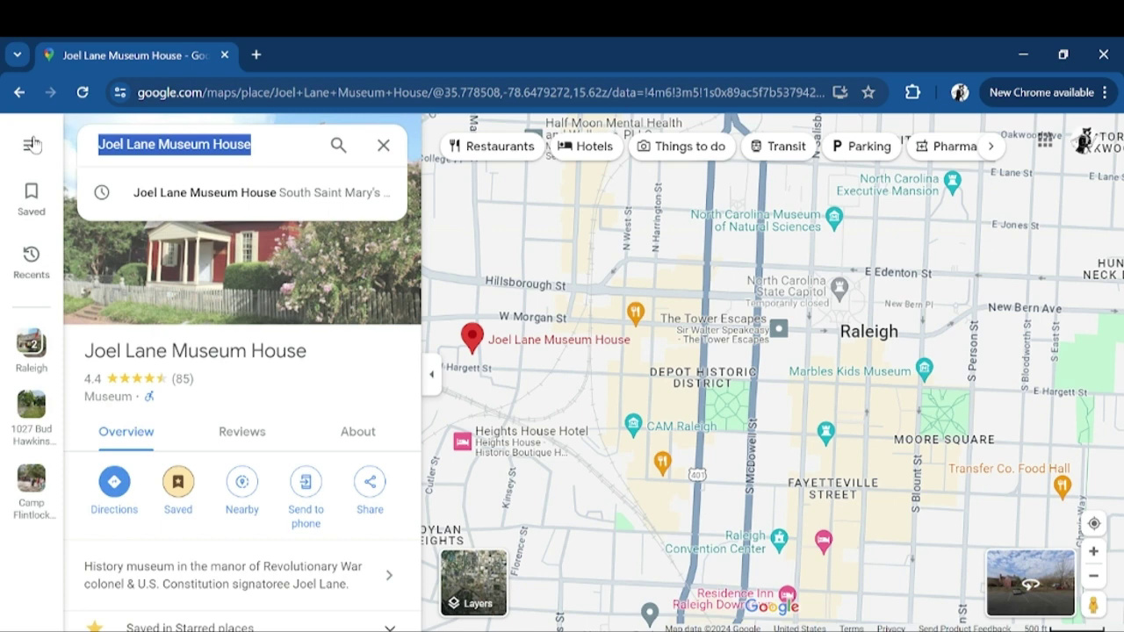
{"action": "type", "text": "camp"}
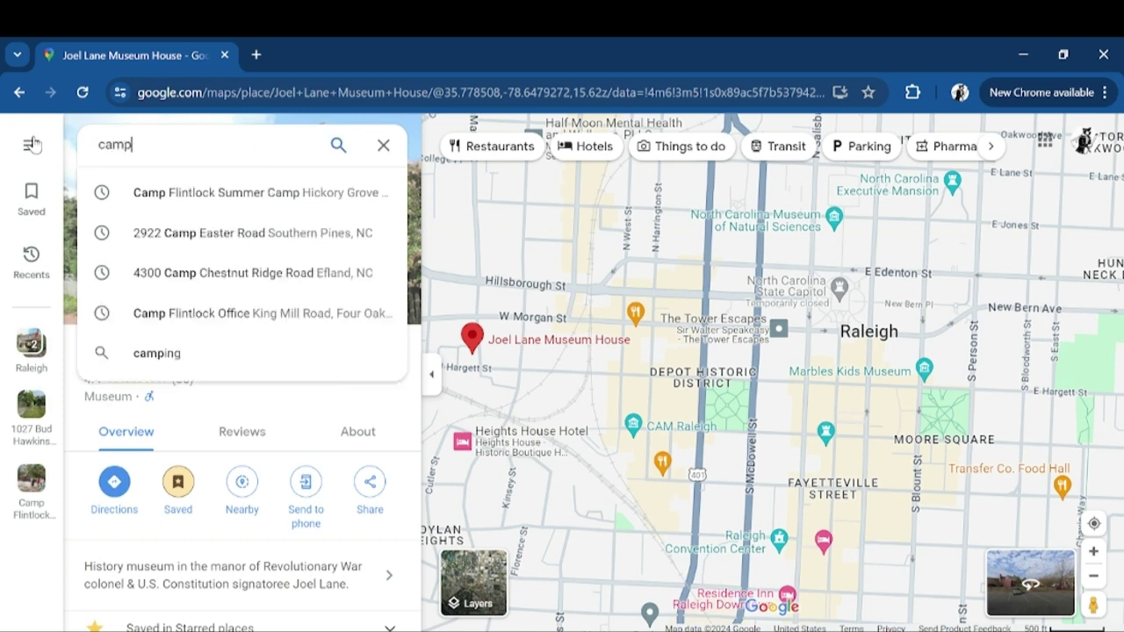
{"action": "key", "text": "Down"}
{"action": "key", "text": "Return"}
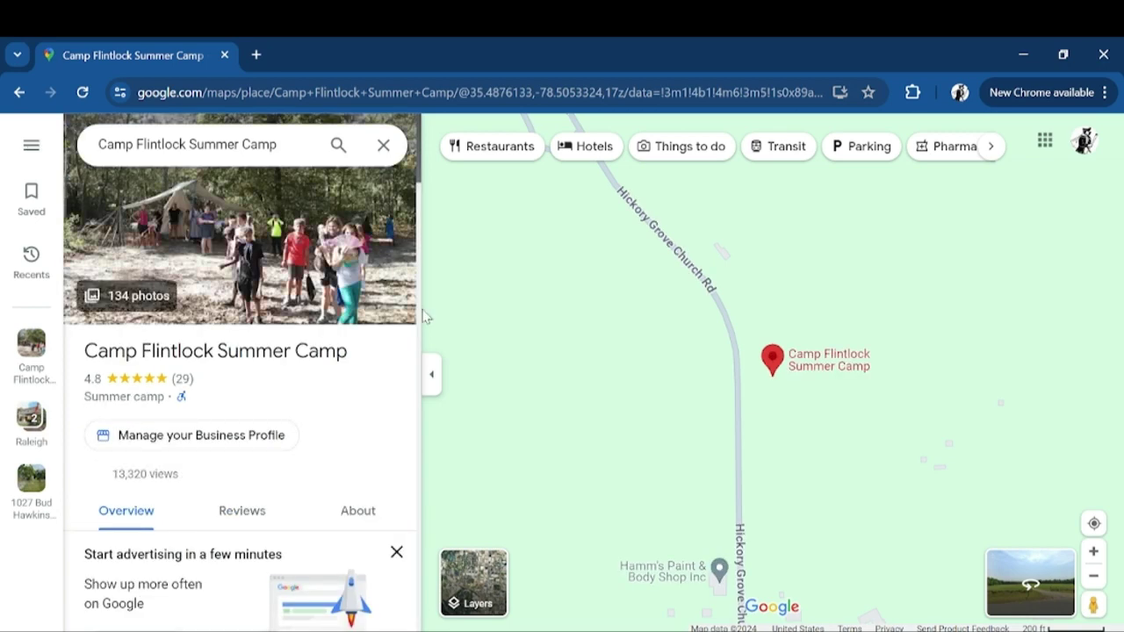
Examine where Camp Flintlock Summer Camp lies relative to Raleigh, Four Oaks, Benson and the nearby interstates.
{"action": "scroll", "coordinate": [646, 354], "scroll_direction": "down", "scroll_amount": 6}
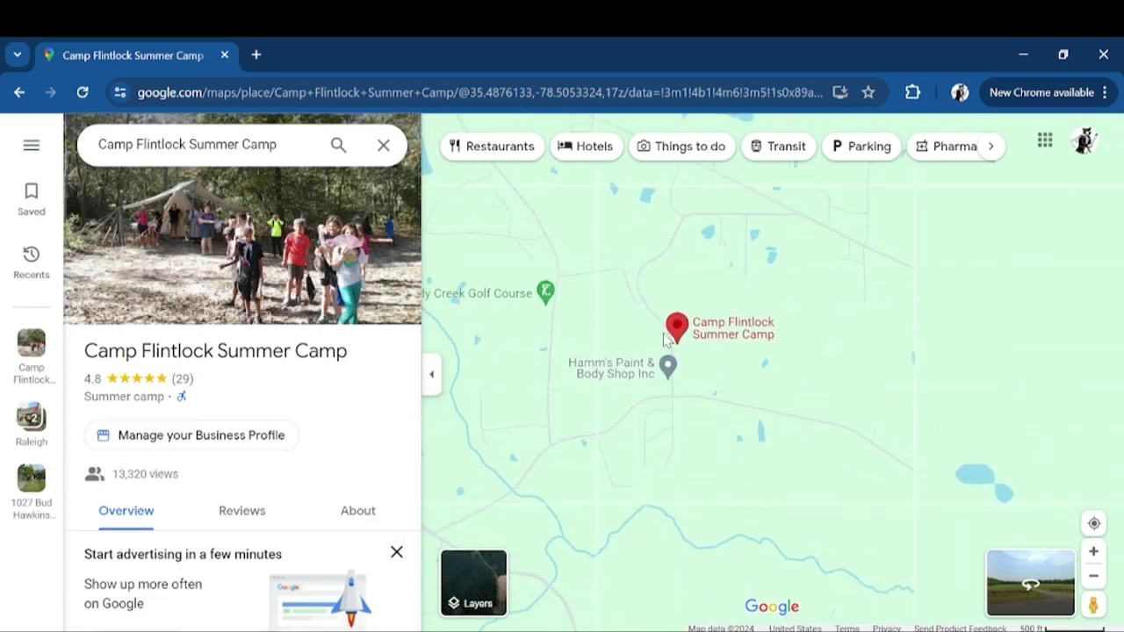
{"action": "scroll", "coordinate": [688, 353], "scroll_direction": "down", "scroll_amount": 8}
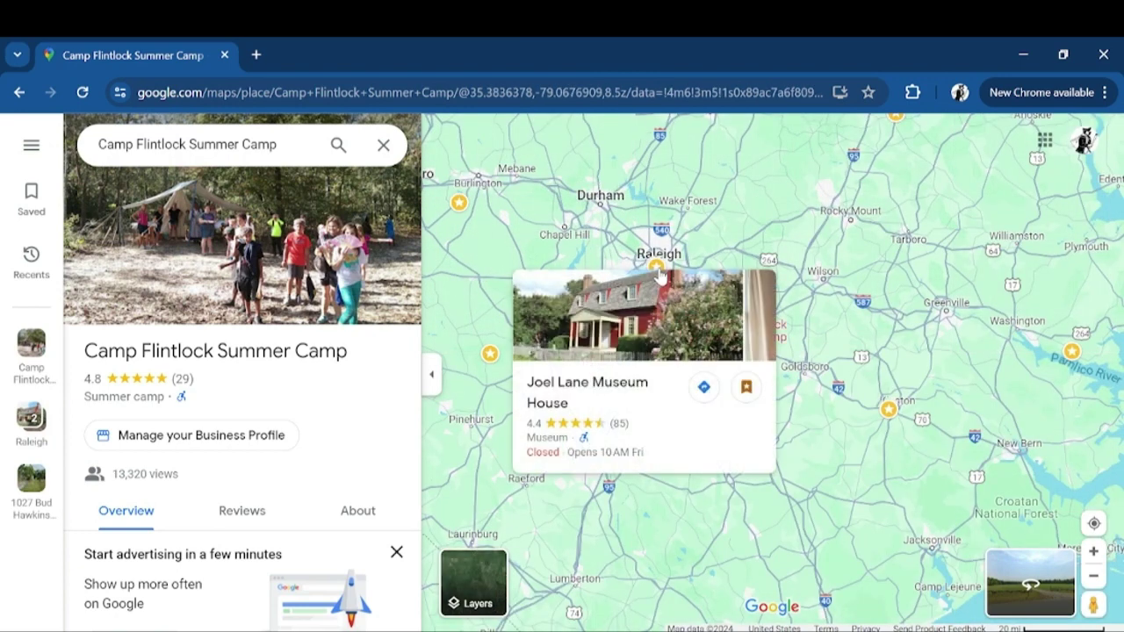
{"action": "scroll", "coordinate": [713, 341], "scroll_direction": "up", "scroll_amount": 3}
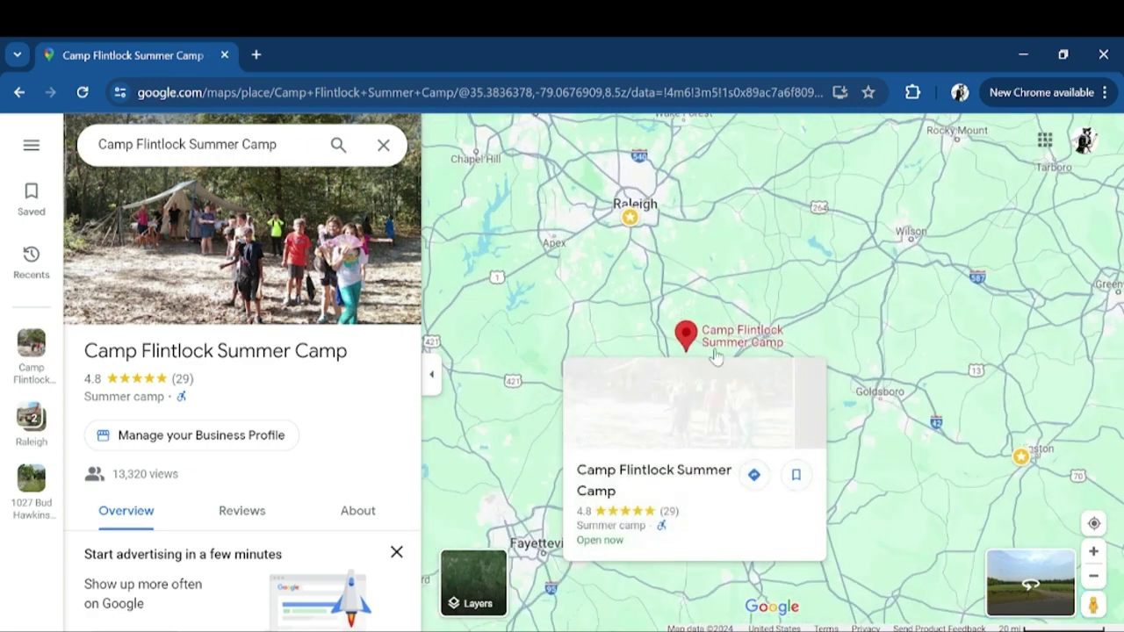
{"action": "scroll", "coordinate": [677, 379], "scroll_direction": "up", "scroll_amount": 5}
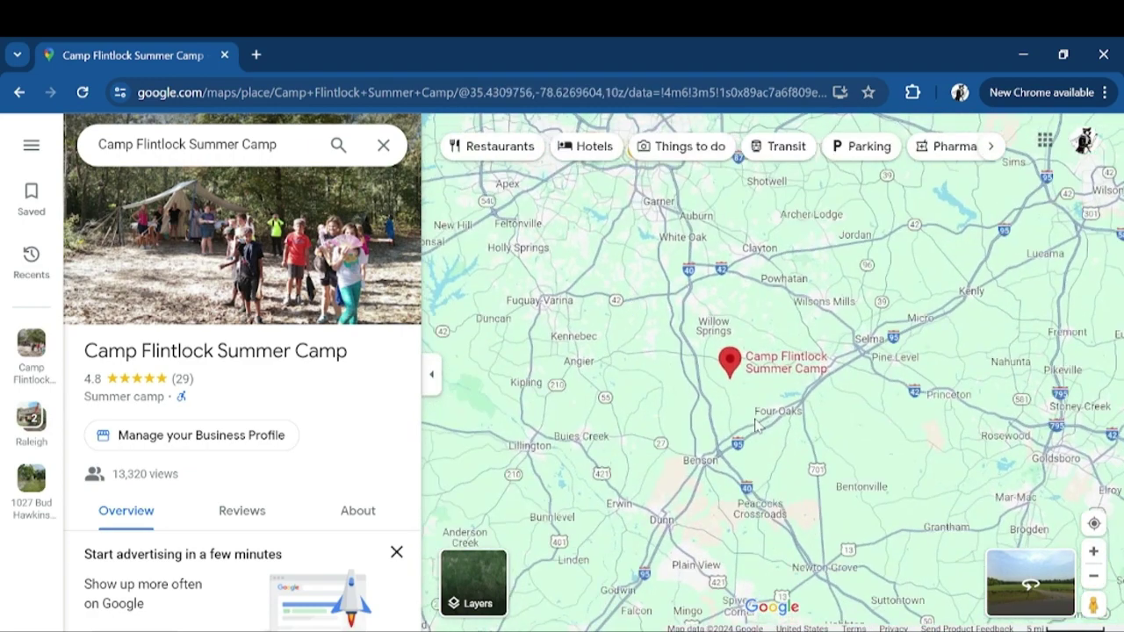
{"action": "scroll", "coordinate": [755, 425], "scroll_direction": "up", "scroll_amount": 2}
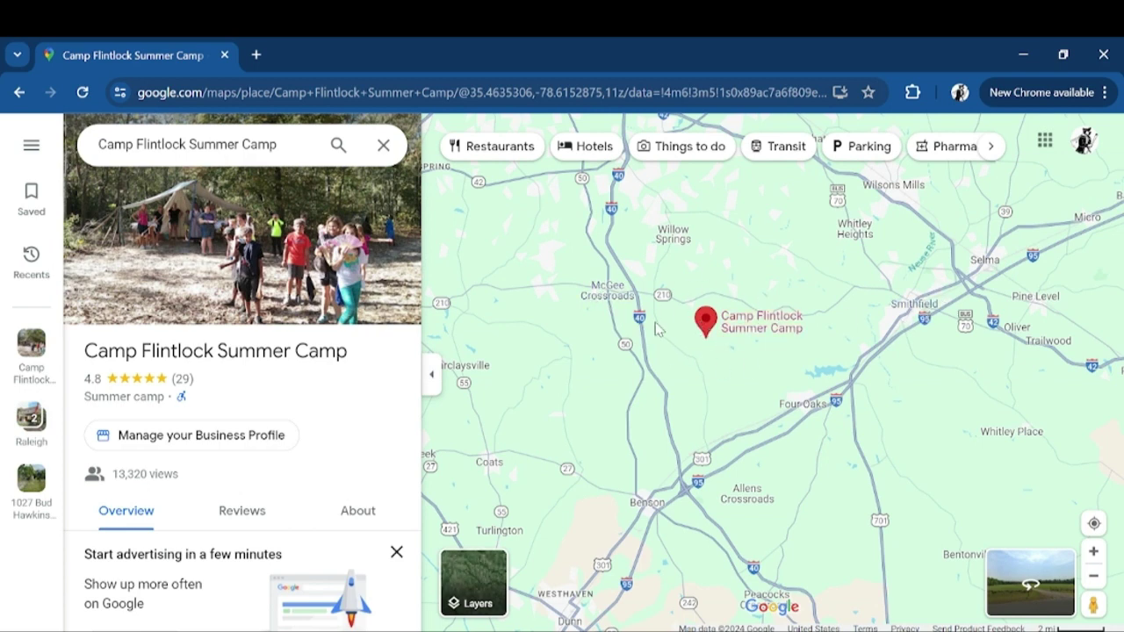
{"action": "scroll", "coordinate": [735, 367], "scroll_direction": "up", "scroll_amount": 1}
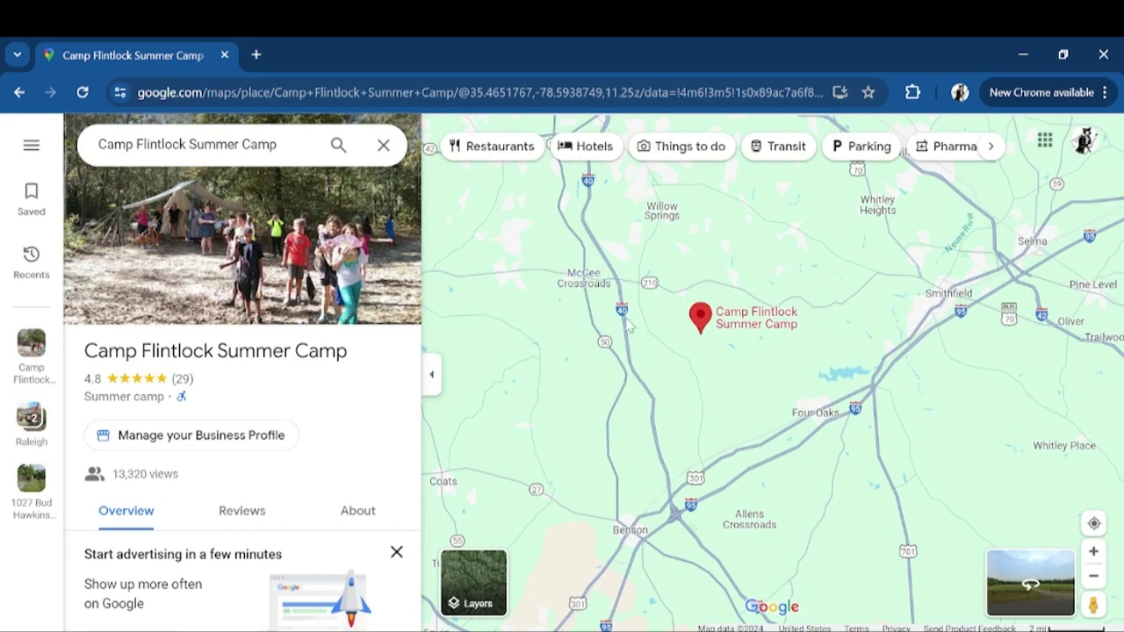
Inspect the local roads around Camp Flintlock, including Hickory Grove Church Rd and King Mill Rd.
{"action": "scroll", "coordinate": [689, 329], "scroll_direction": "up", "scroll_amount": 4}
{"action": "scroll", "coordinate": [683, 334], "scroll_direction": "up", "scroll_amount": 5}
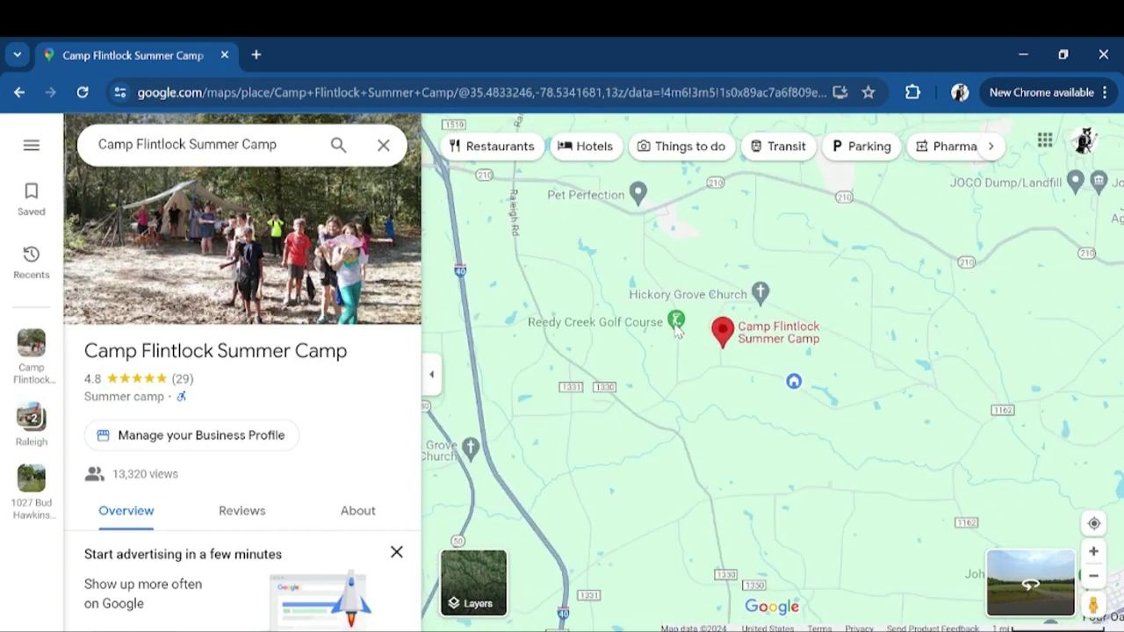
{"action": "scroll", "coordinate": [736, 375], "scroll_direction": "up", "scroll_amount": 5}
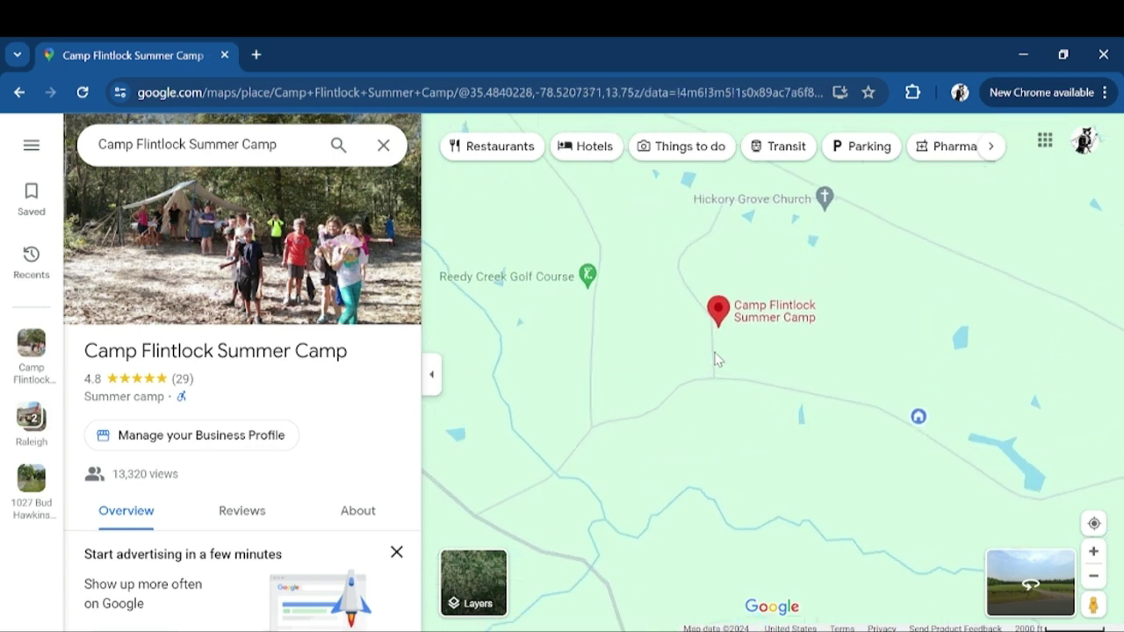
{"action": "scroll", "coordinate": [861, 377], "scroll_direction": "up", "scroll_amount": 3}
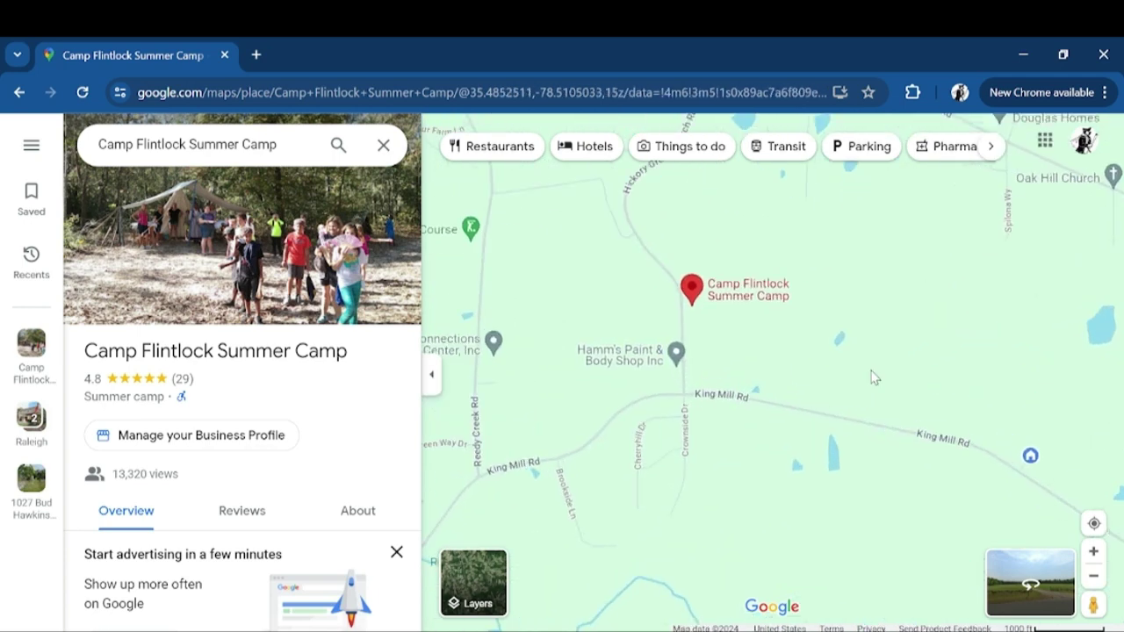
{"action": "left_click_drag", "start_coordinate": [796, 366], "coordinate": [826, 464]}
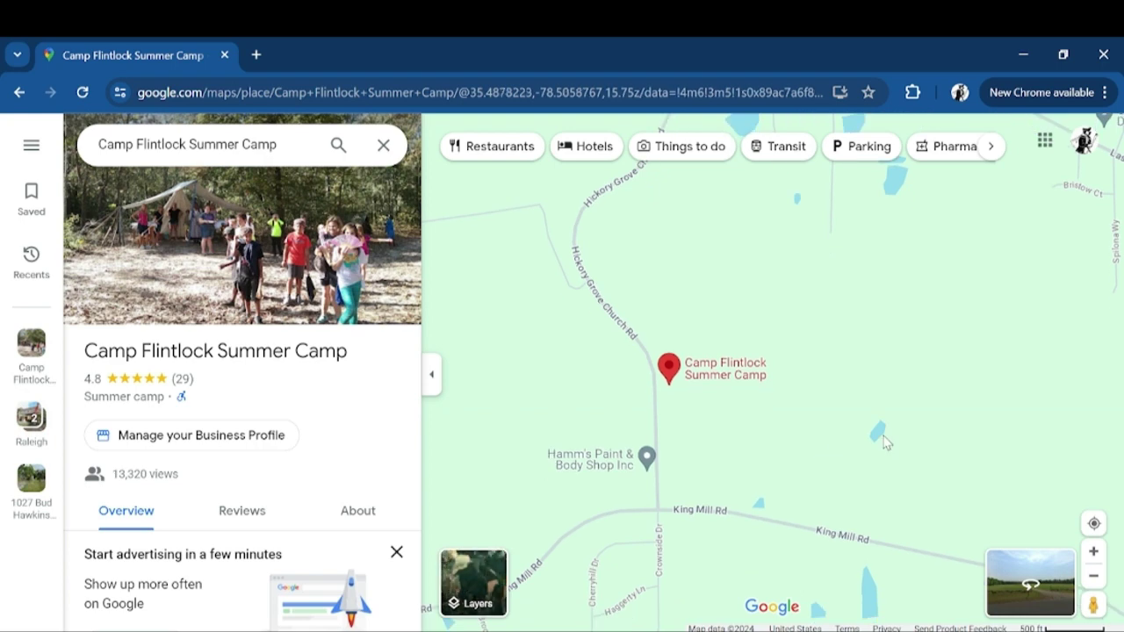
{"action": "scroll", "coordinate": [941, 439], "scroll_direction": "down", "scroll_amount": 2}
{"action": "left_click_drag", "start_coordinate": [939, 434], "coordinate": [720, 329]}
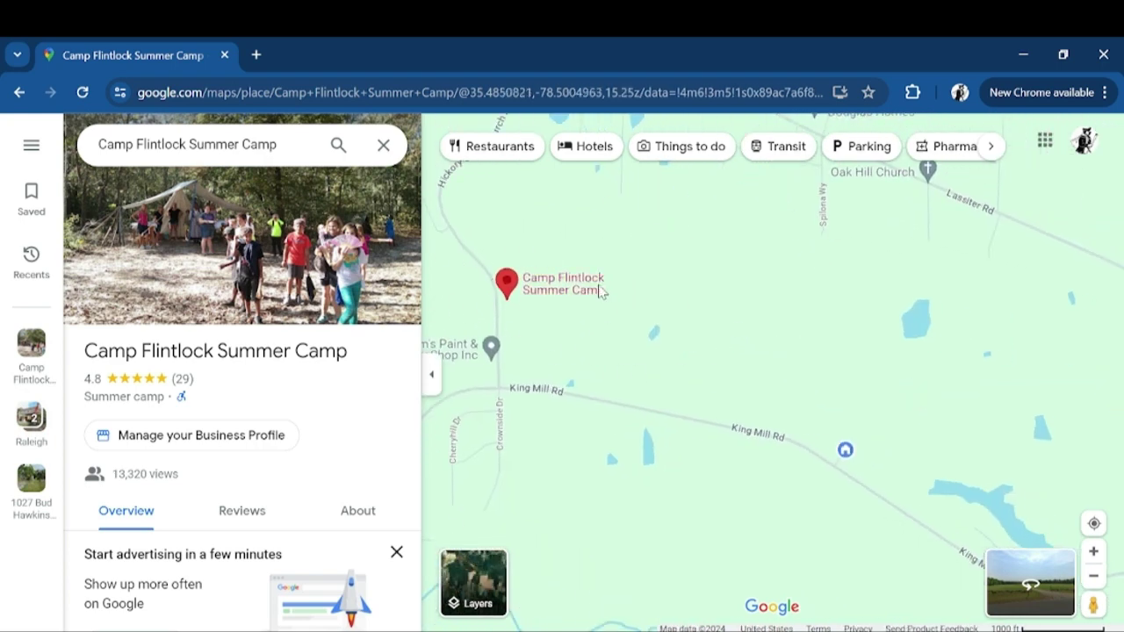
Check the home marker on King Mill Rd and compare its position with the camp's.
{"action": "left_click", "coordinate": [844, 451]}
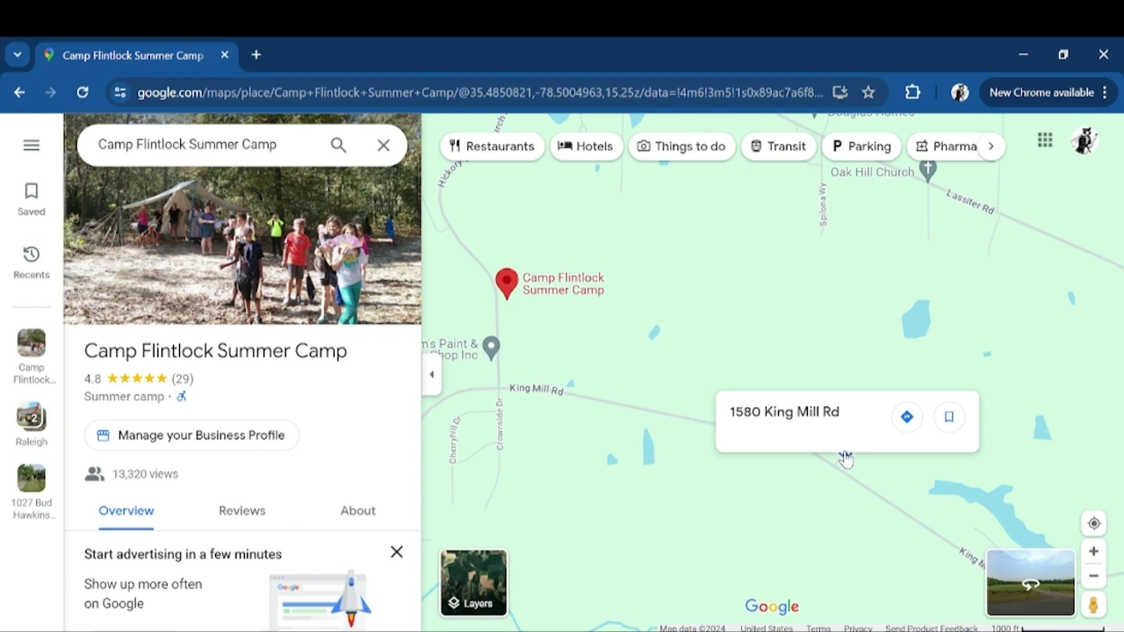
{"action": "mouse_move", "coordinate": [539, 292]}
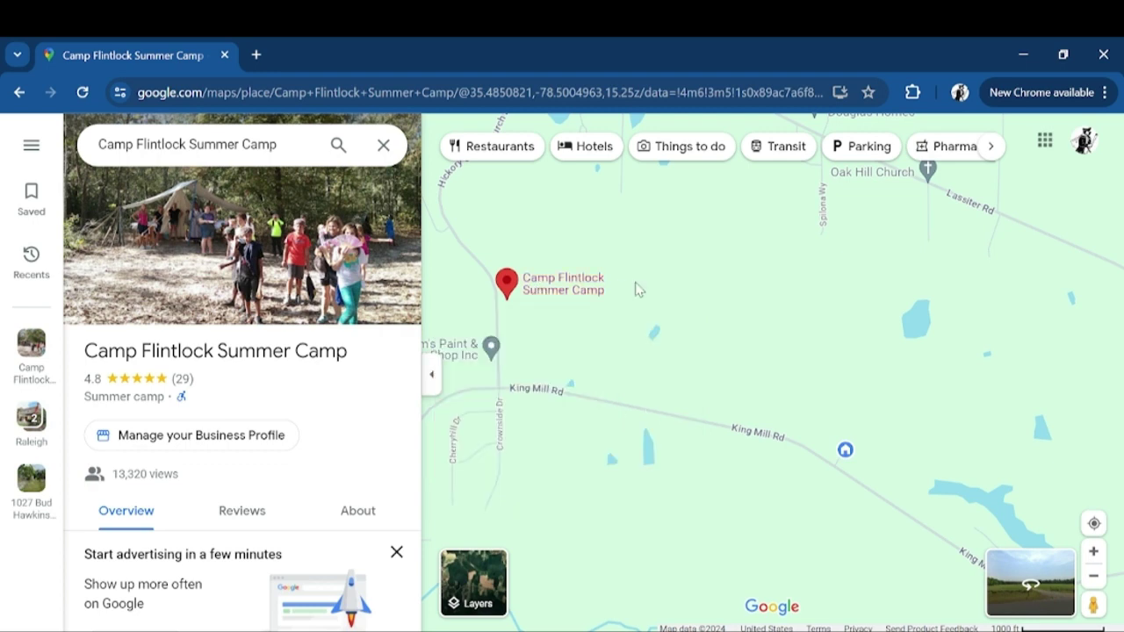
{"action": "left_click_drag", "start_coordinate": [639, 381], "coordinate": [785, 354]}
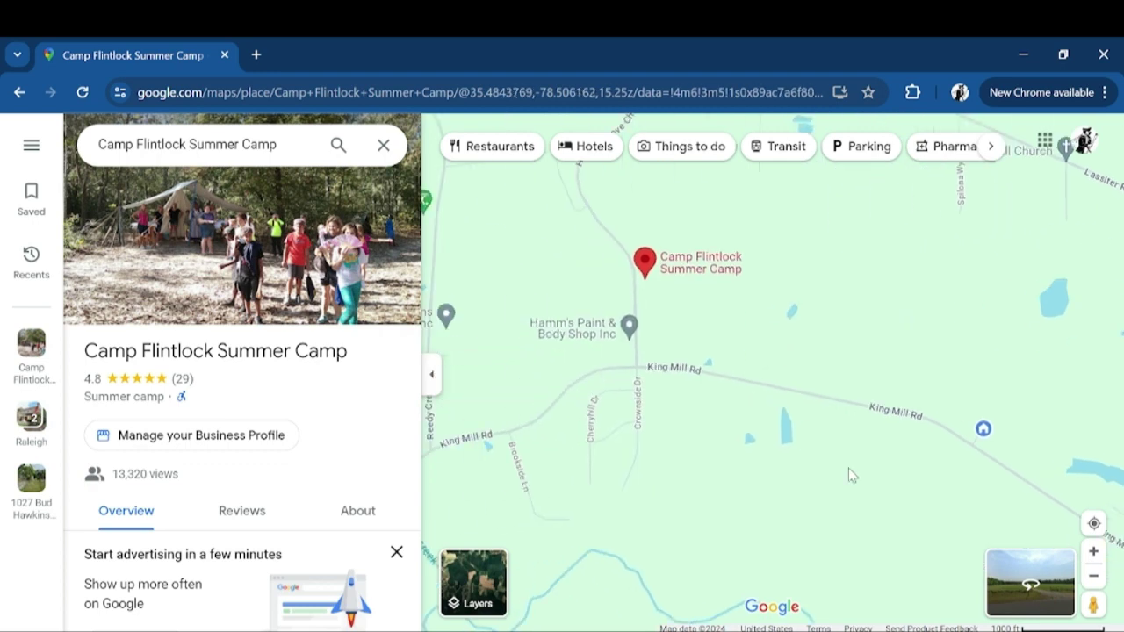
Enter Street View where King Mill Rd meets Hickory Grove Church Rd and look around the intersection.
{"action": "left_click_drag", "start_coordinate": [1090, 606], "coordinate": [634, 316]}
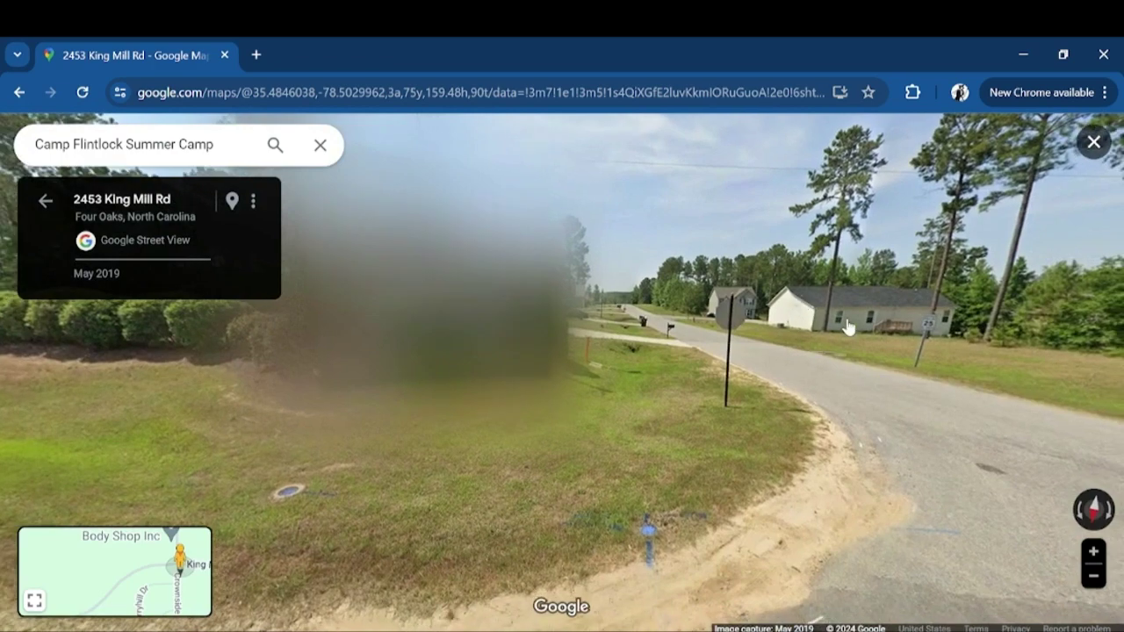
{"action": "left_click_drag", "start_coordinate": [949, 335], "coordinate": [363, 318]}
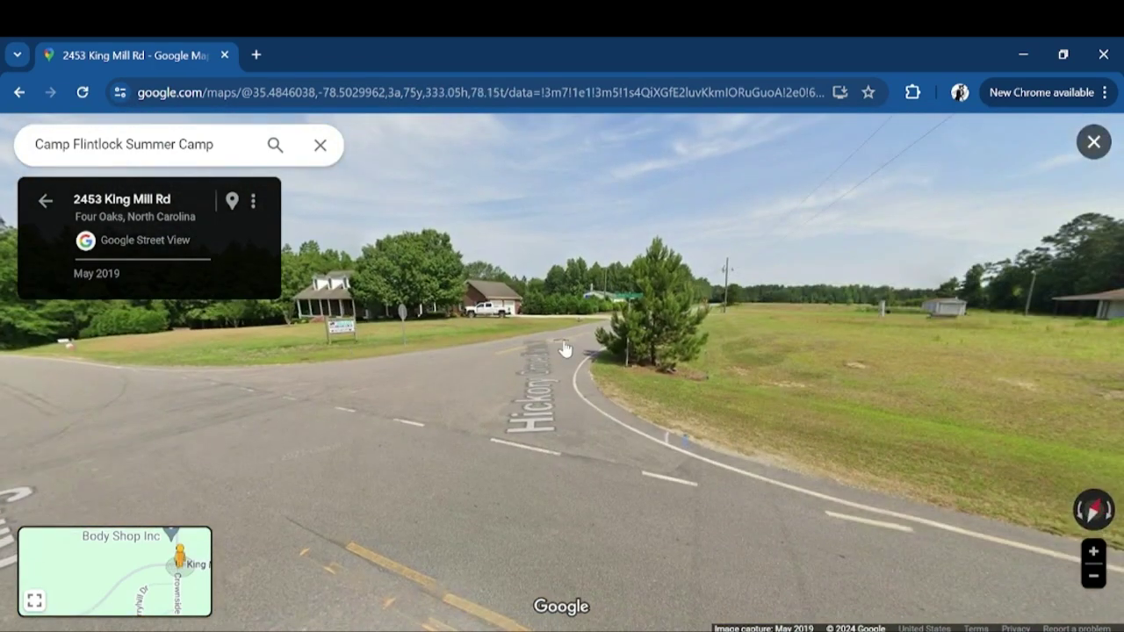
{"action": "left_click", "coordinate": [566, 352]}
{"action": "left_click", "coordinate": [718, 371]}
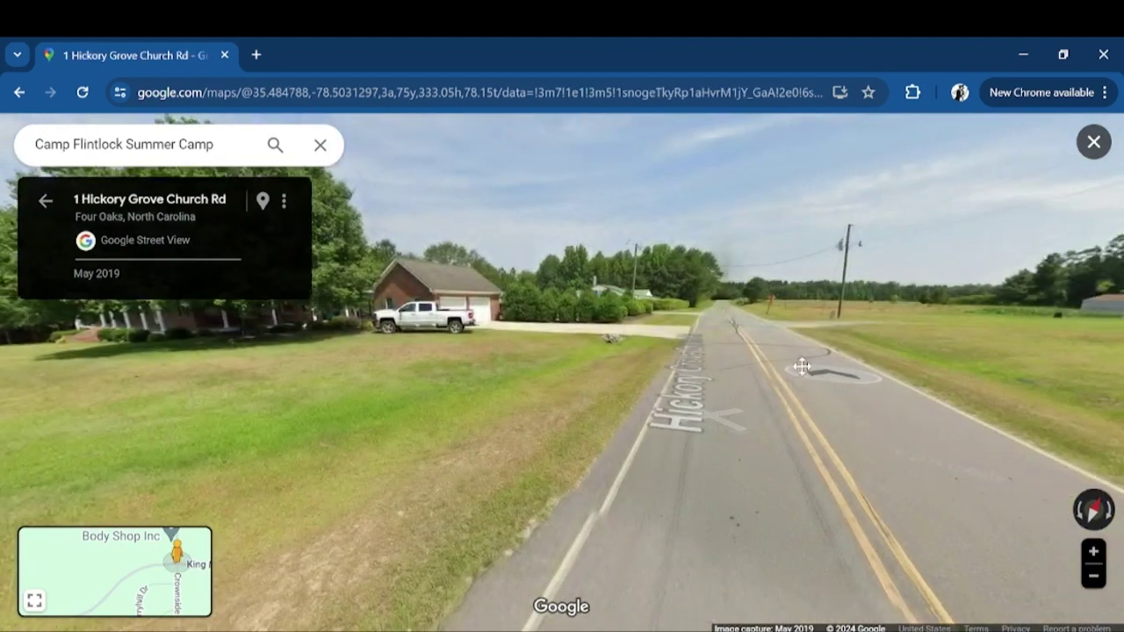
{"action": "left_click", "coordinate": [618, 397]}
{"action": "left_click_drag", "start_coordinate": [132, 339], "coordinate": [1041, 389]}
{"action": "left_click_drag", "start_coordinate": [552, 334], "coordinate": [619, 340]}
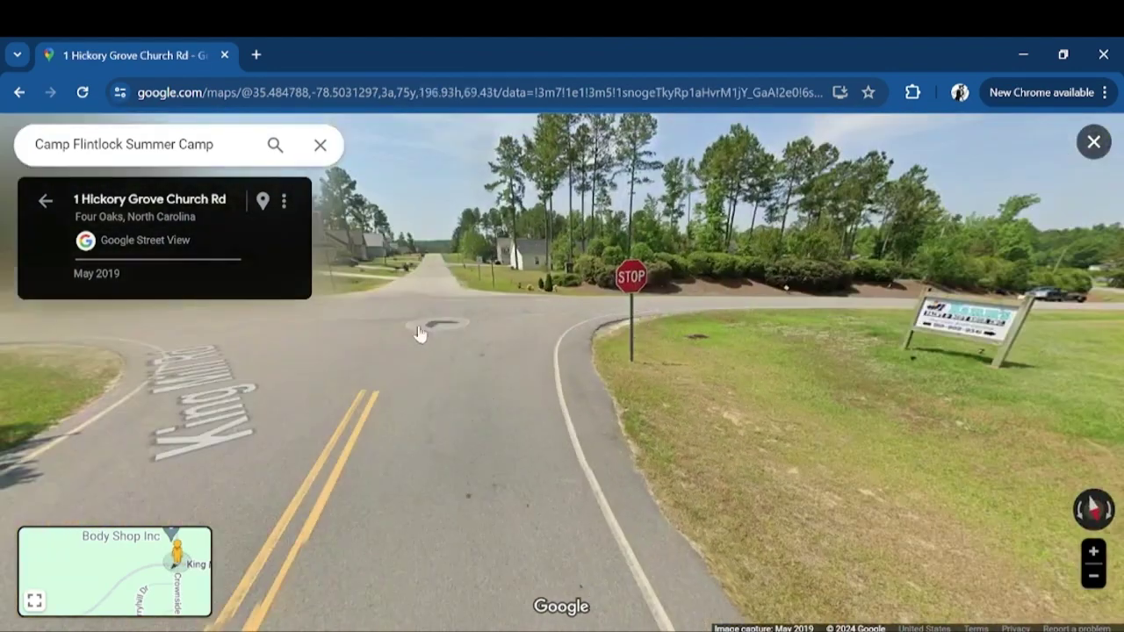
{"action": "left_click", "coordinate": [852, 397]}
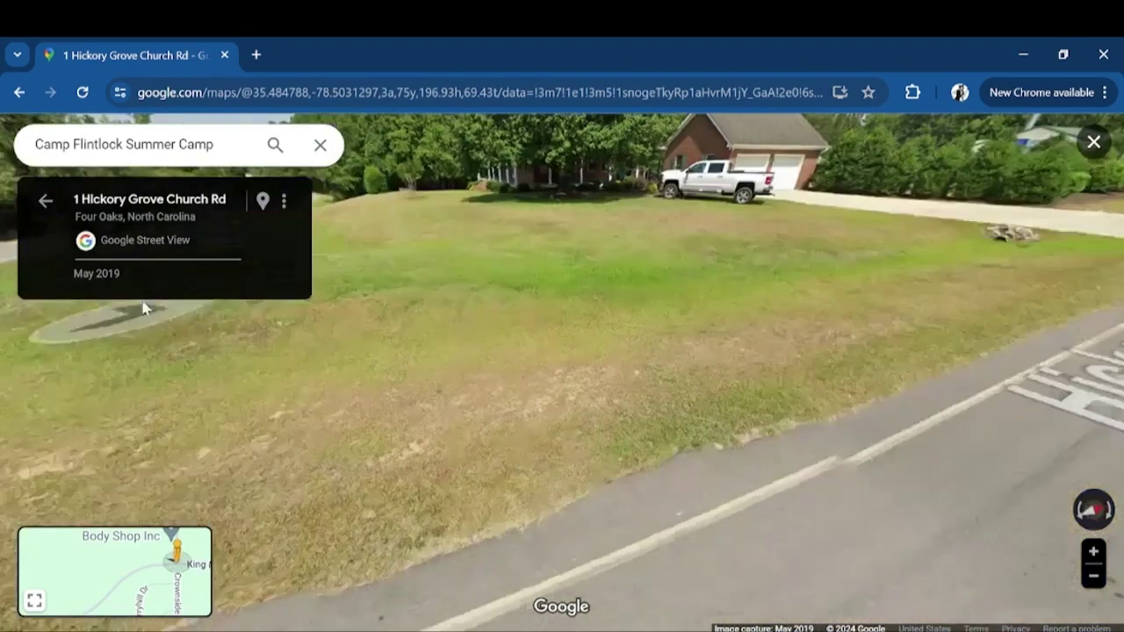
{"action": "left_click_drag", "start_coordinate": [817, 255], "coordinate": [389, 269]}
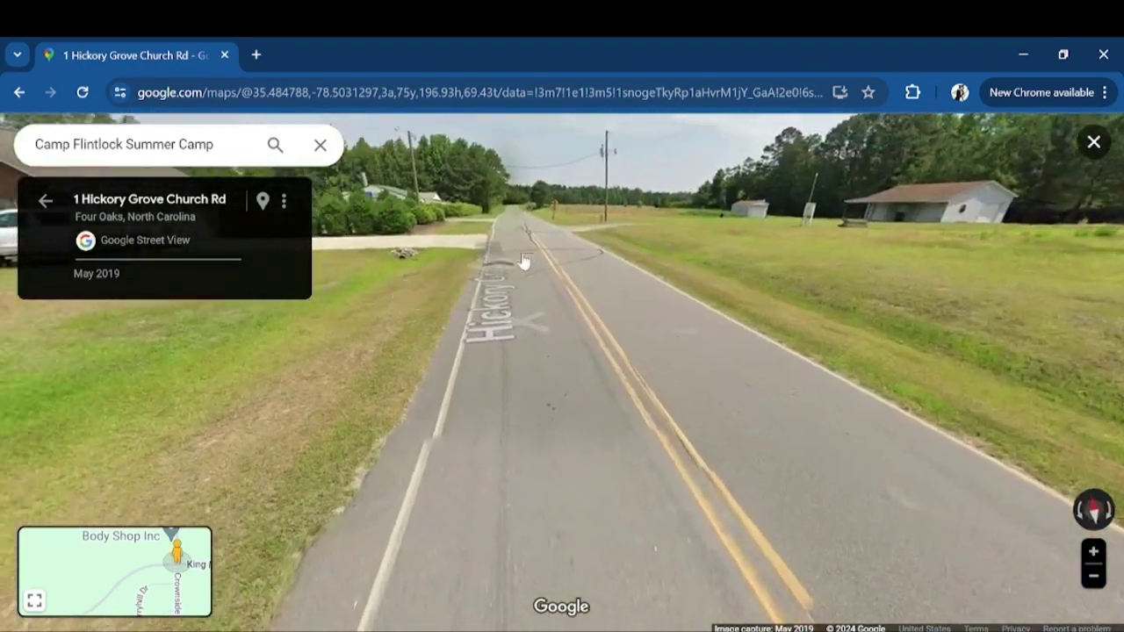
Travel along Hickory Grove Church Rd in Street View from the intersection toward the Camp Flintlock marker.
{"action": "left_click", "coordinate": [536, 251]}
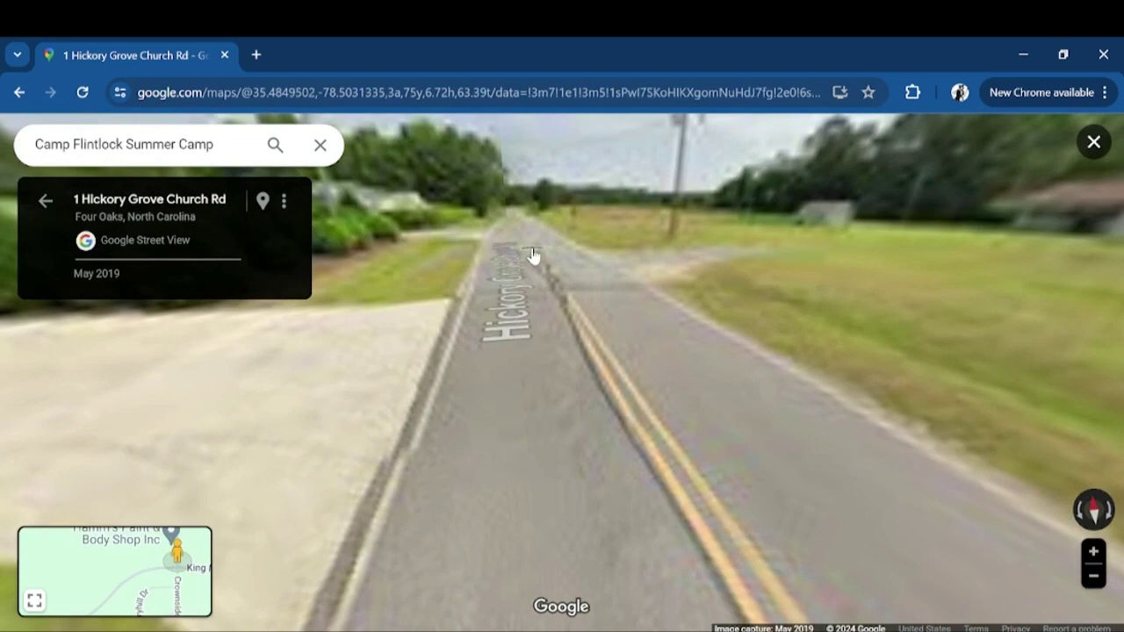
{"action": "left_click", "coordinate": [534, 255]}
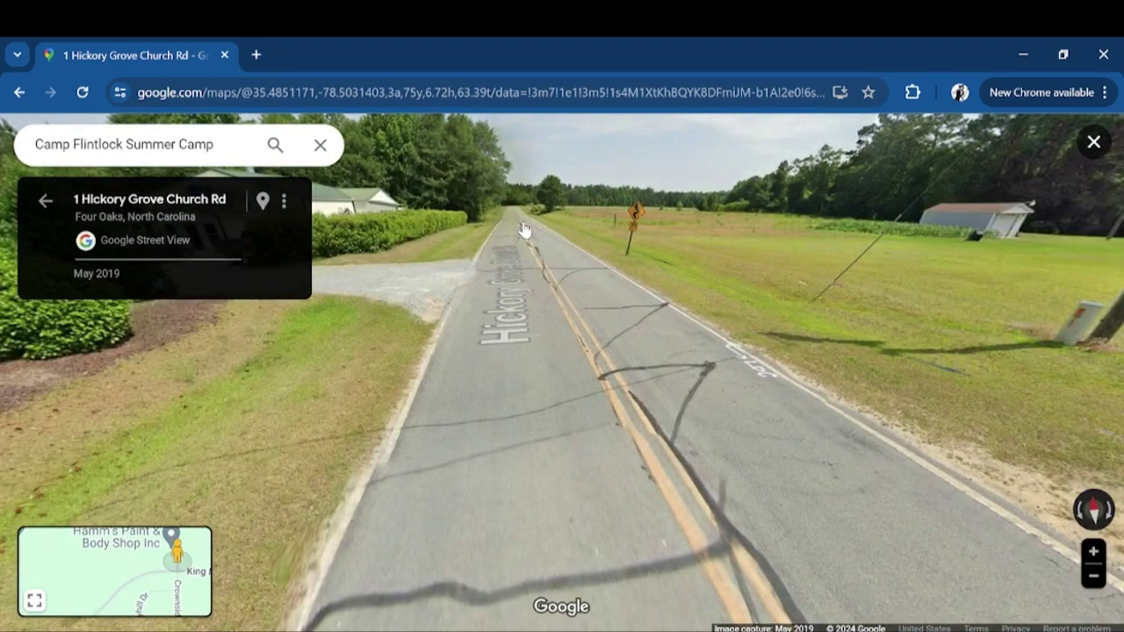
{"action": "left_click", "coordinate": [524, 231]}
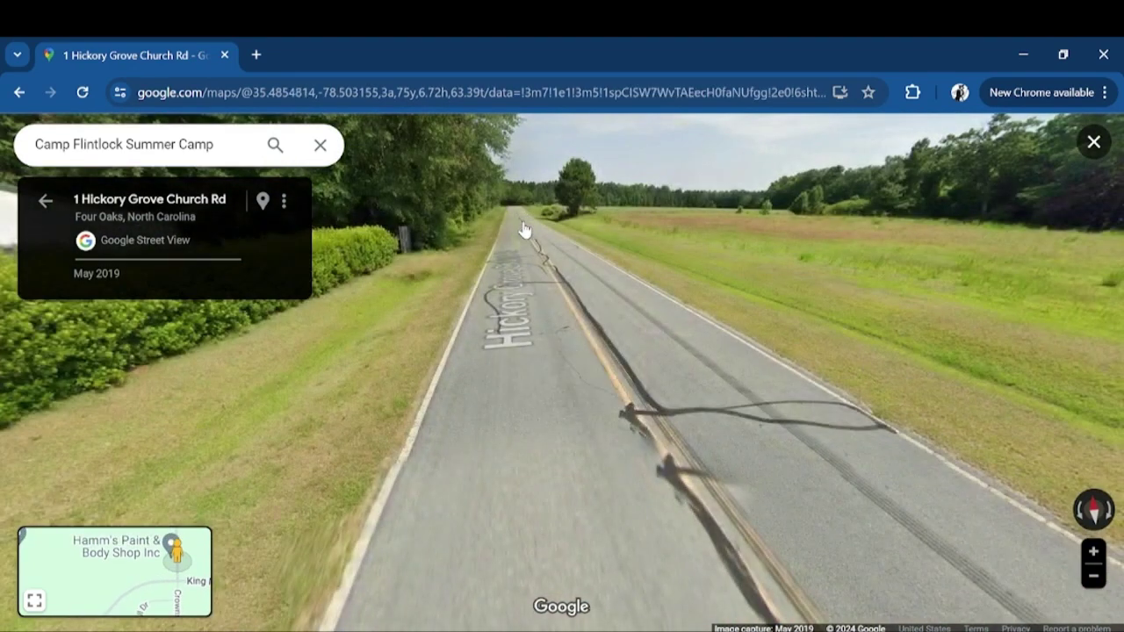
{"action": "left_click", "coordinate": [524, 231]}
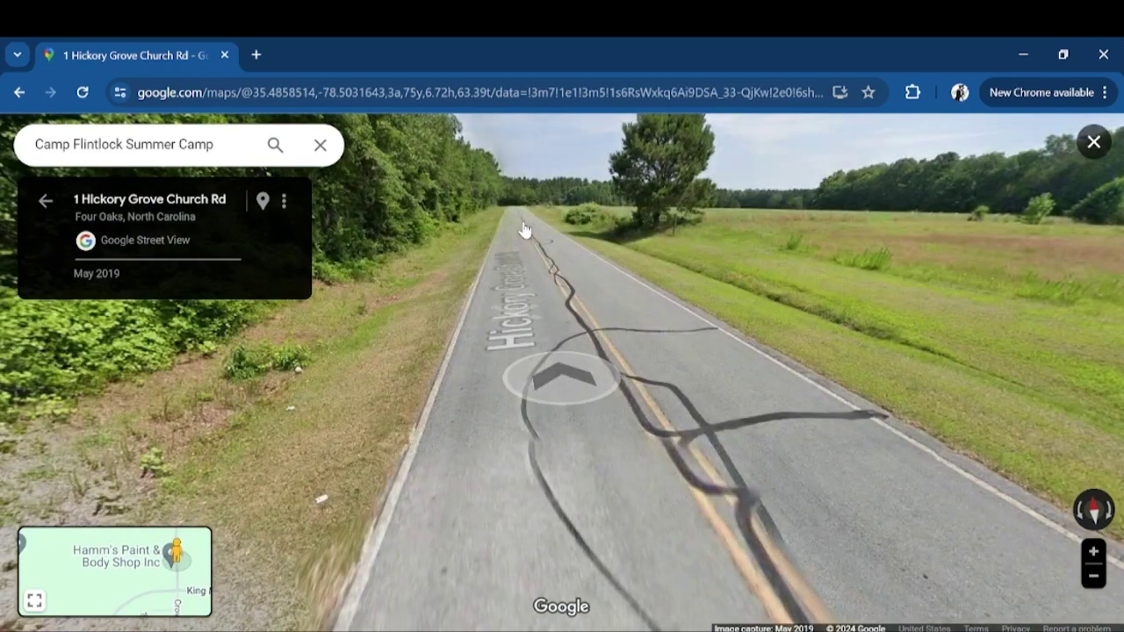
{"action": "left_click", "coordinate": [524, 231]}
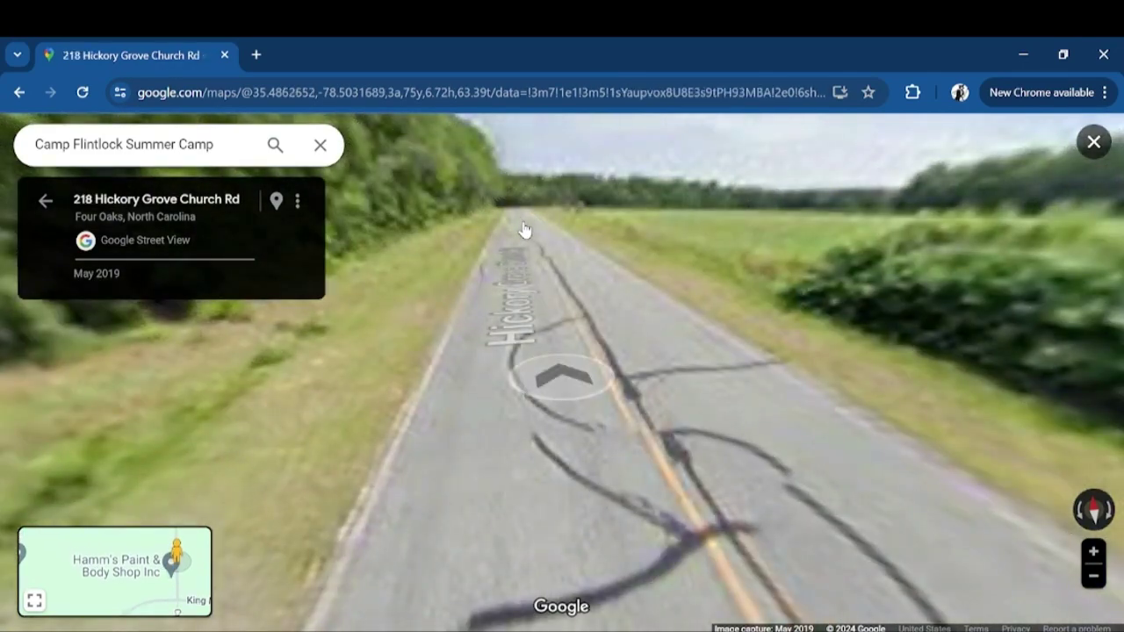
{"action": "left_click", "coordinate": [524, 231]}
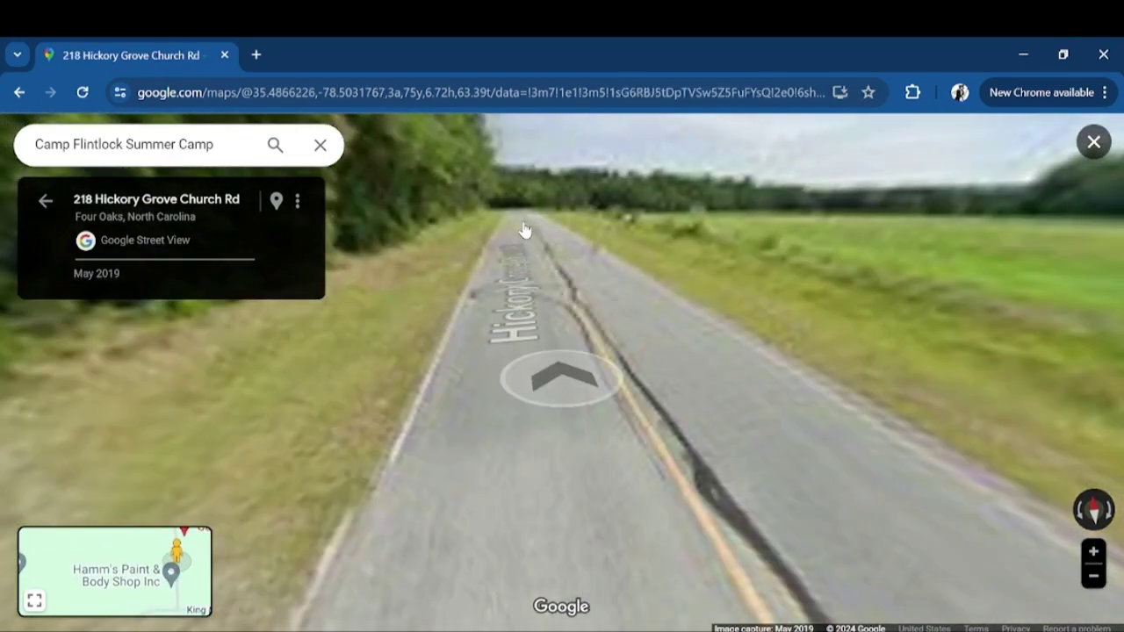
{"action": "left_click", "coordinate": [524, 231]}
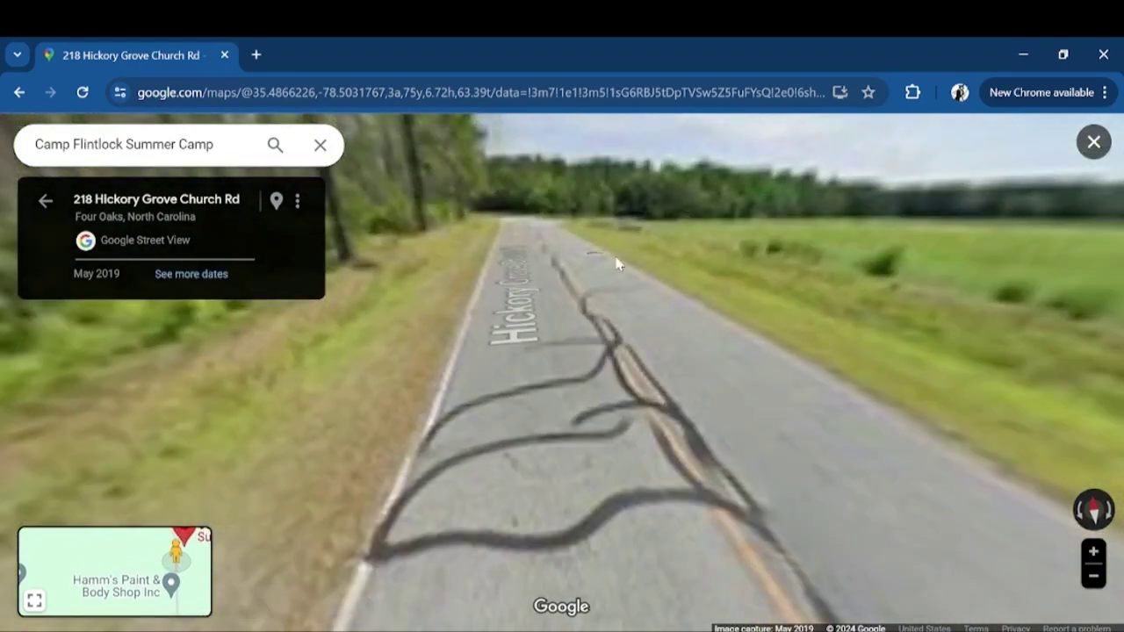
Look over the open roadside field in Street View and continue to the gravel driveway entrance between the split-rail fences.
{"action": "left_click_drag", "start_coordinate": [975, 245], "coordinate": [320, 371]}
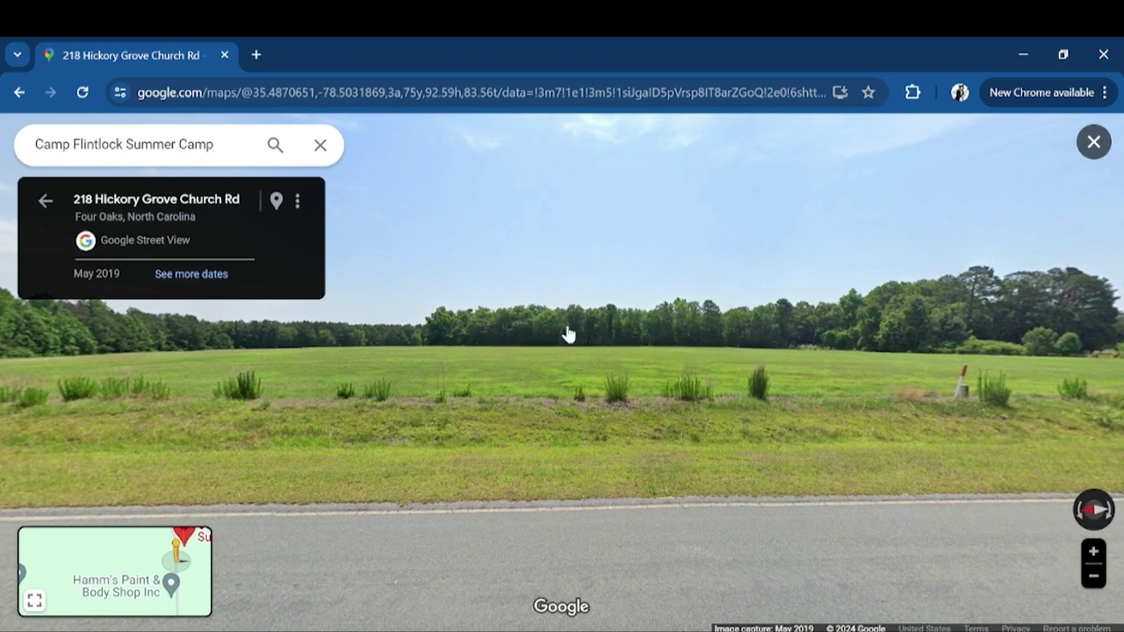
{"action": "left_click_drag", "start_coordinate": [333, 398], "coordinate": [974, 419]}
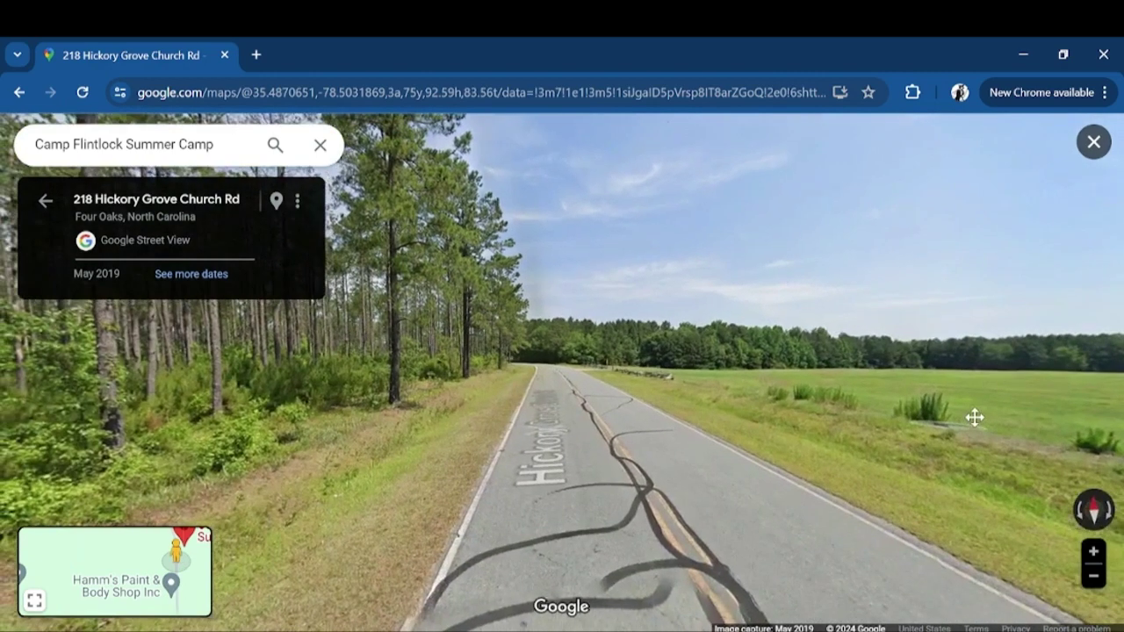
{"action": "left_click", "coordinate": [567, 360]}
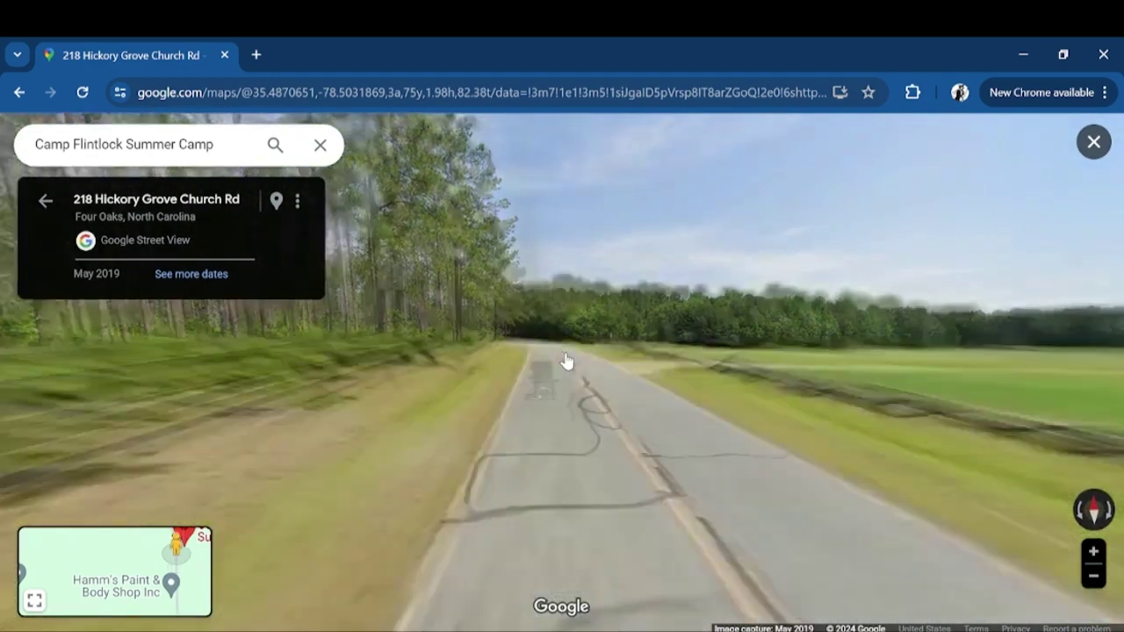
{"action": "left_click", "coordinate": [619, 470]}
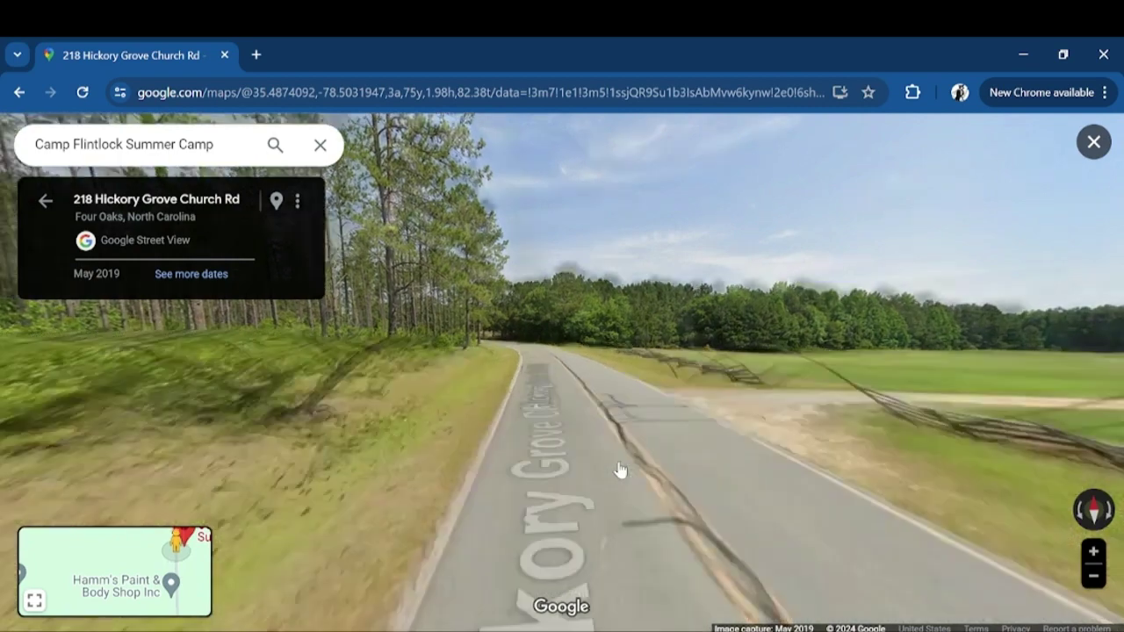
{"action": "left_click", "coordinate": [740, 546]}
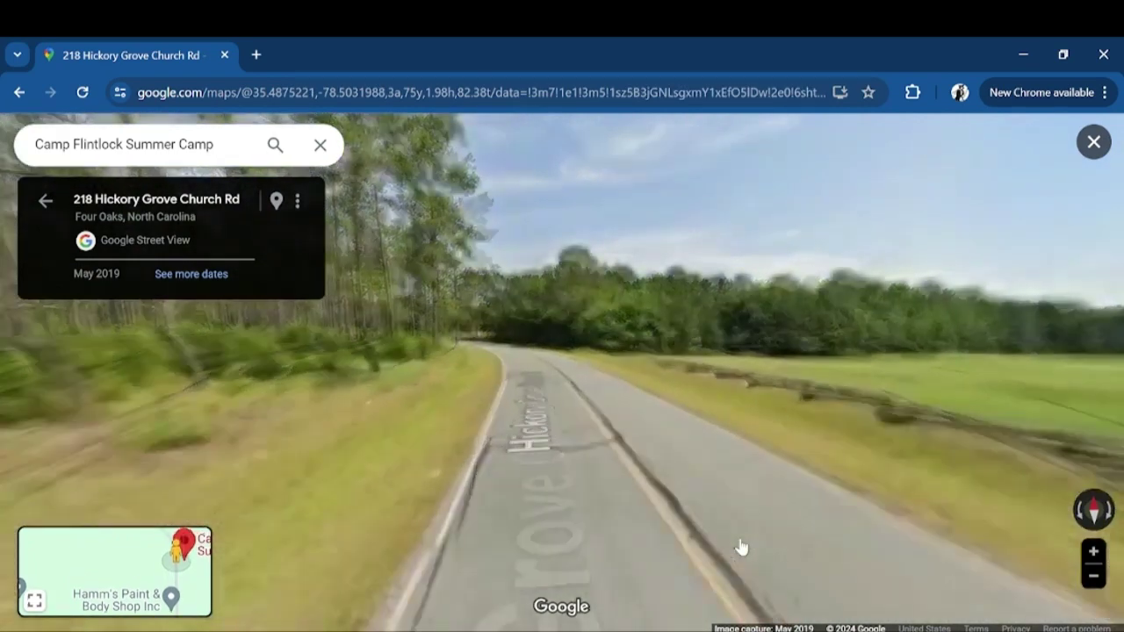
{"action": "left_click_drag", "start_coordinate": [876, 442], "coordinate": [248, 316]}
{"action": "left_click", "coordinate": [234, 392]}
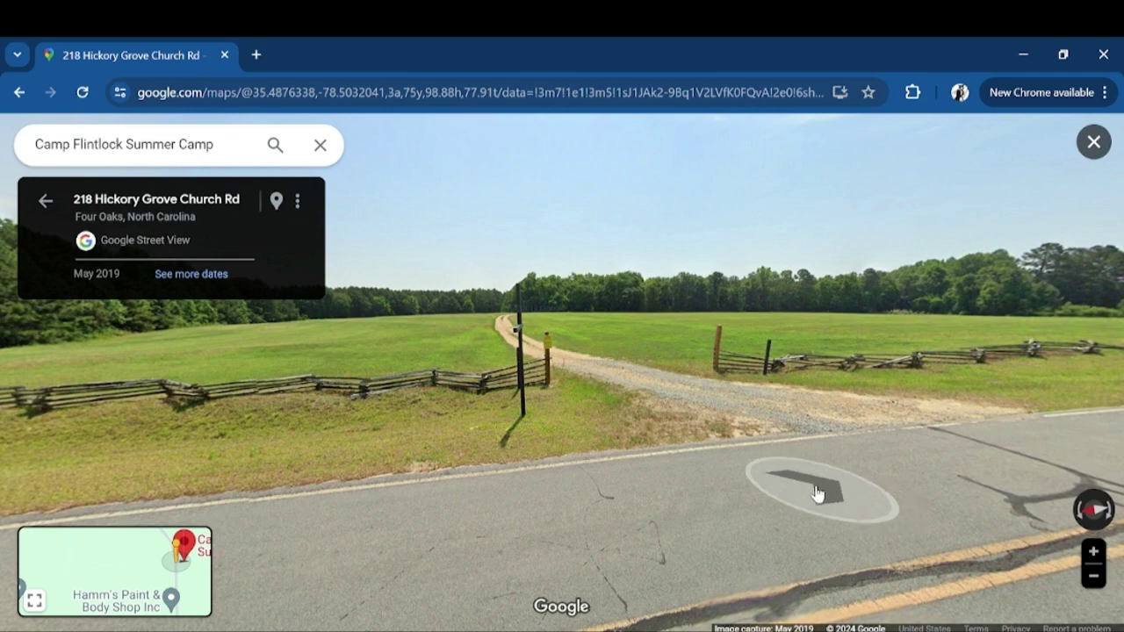
{"action": "left_click_drag", "start_coordinate": [843, 396], "coordinate": [630, 289]}
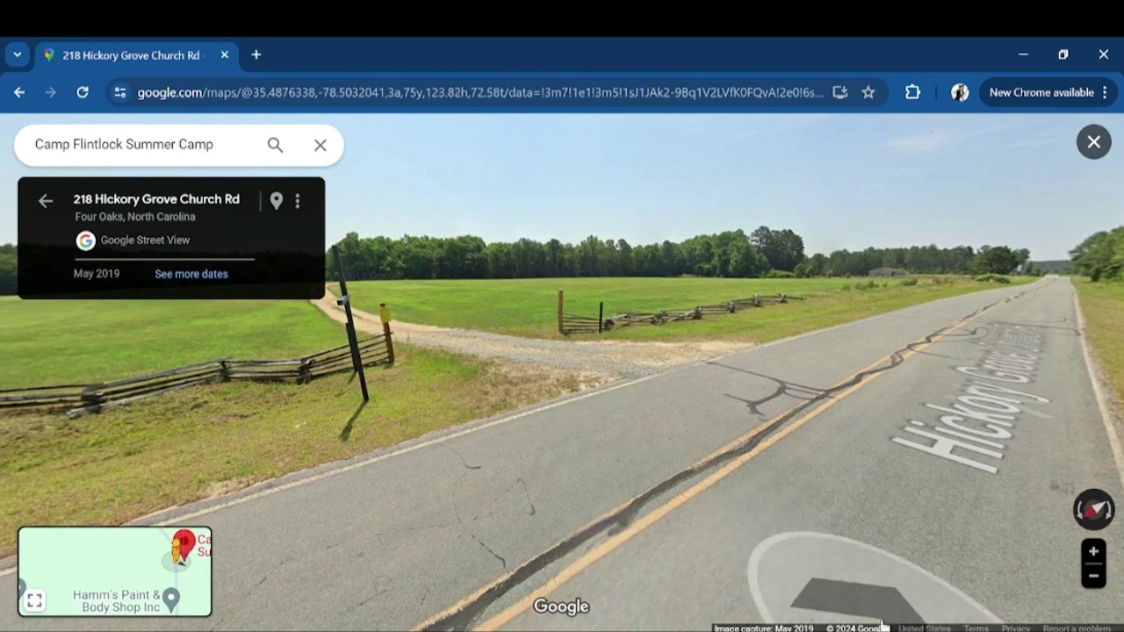
Exit Street View and switch the map around Camp Flintlock to satellite imagery.
{"action": "left_click", "coordinate": [32, 602]}
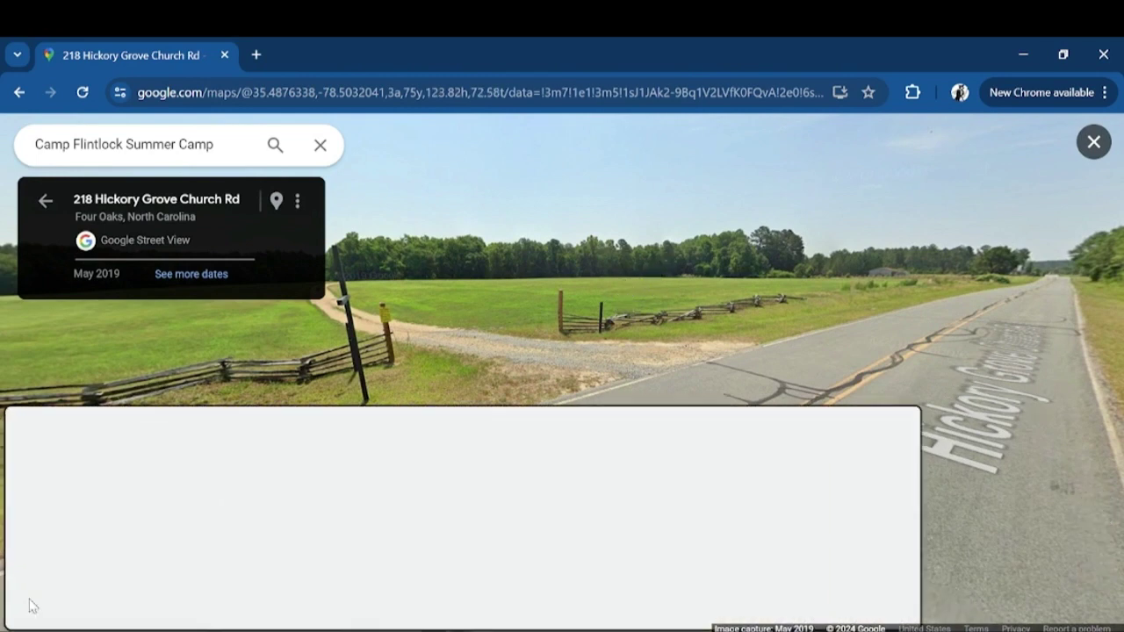
{"action": "left_click", "coordinate": [1093, 143]}
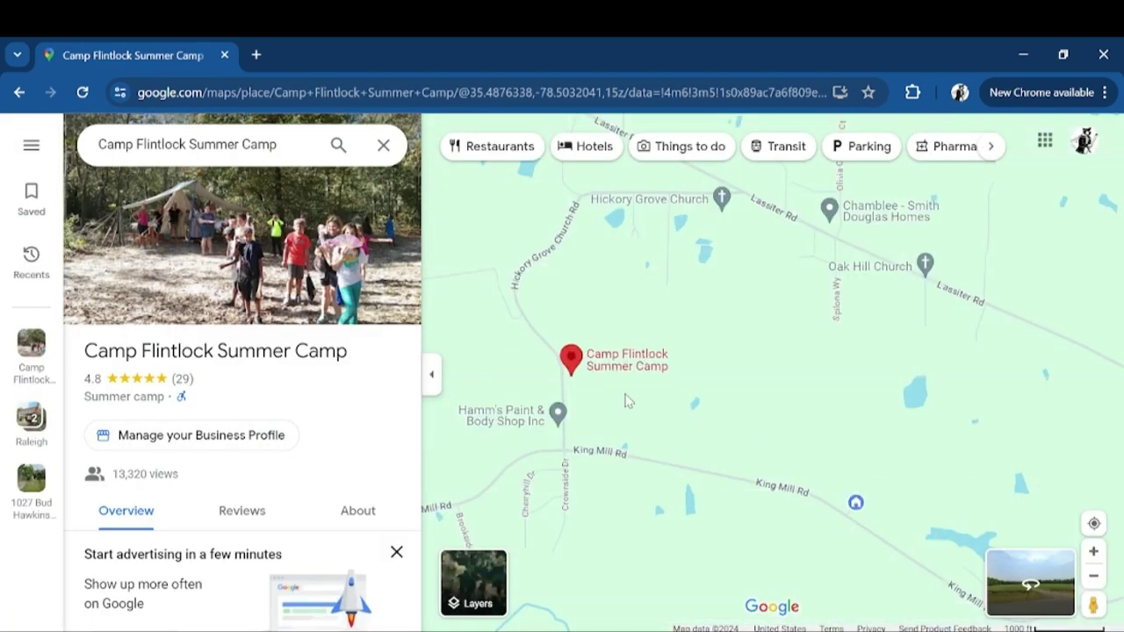
{"action": "scroll", "coordinate": [626, 398], "scroll_direction": "up", "scroll_amount": 3}
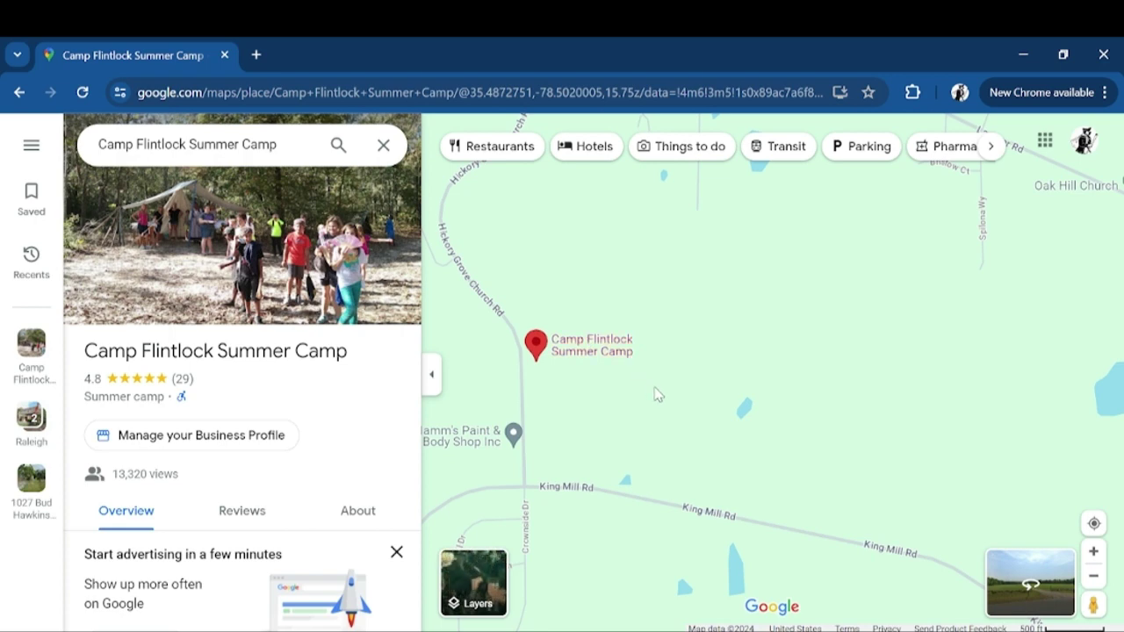
{"action": "mouse_move", "coordinate": [466, 582]}
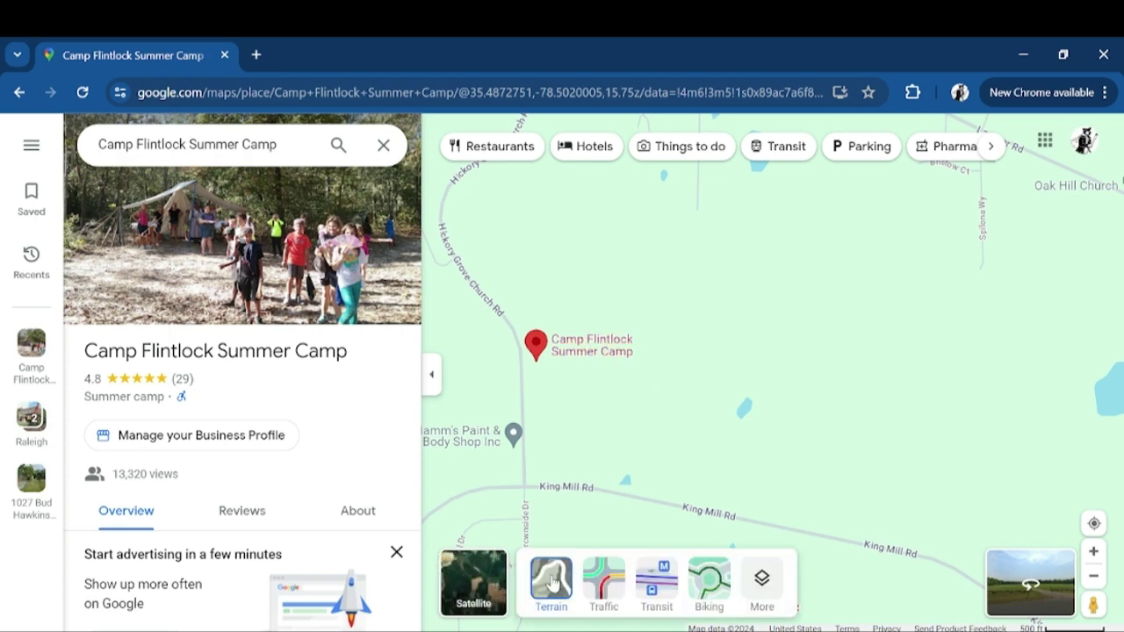
{"action": "left_click", "coordinate": [479, 572]}
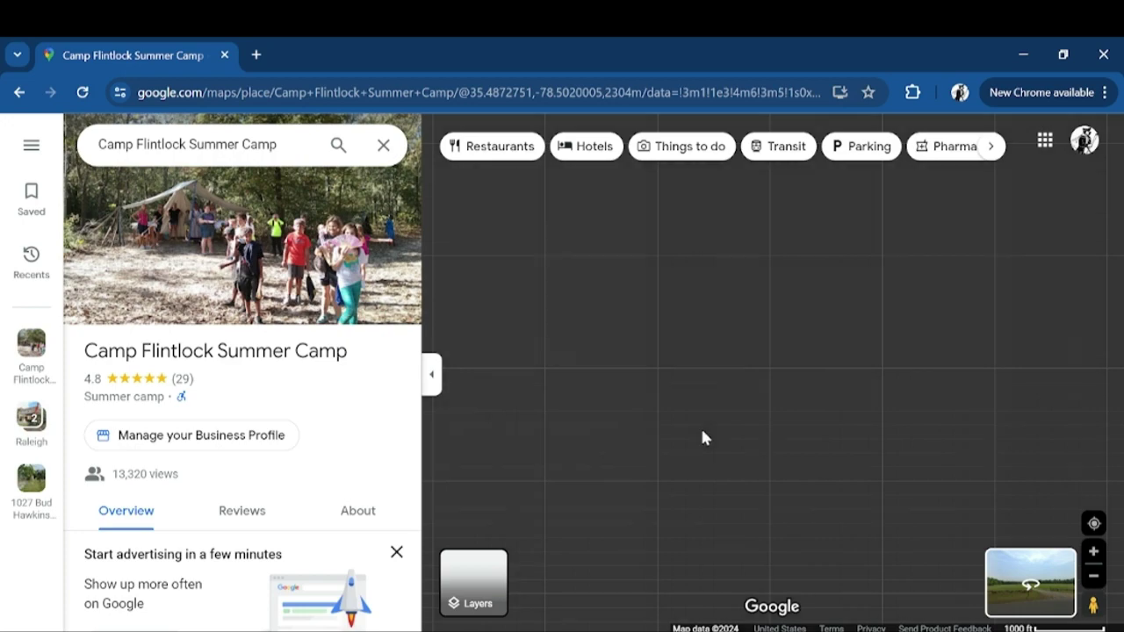
{"action": "scroll", "coordinate": [565, 393], "scroll_direction": "up", "scroll_amount": 5}
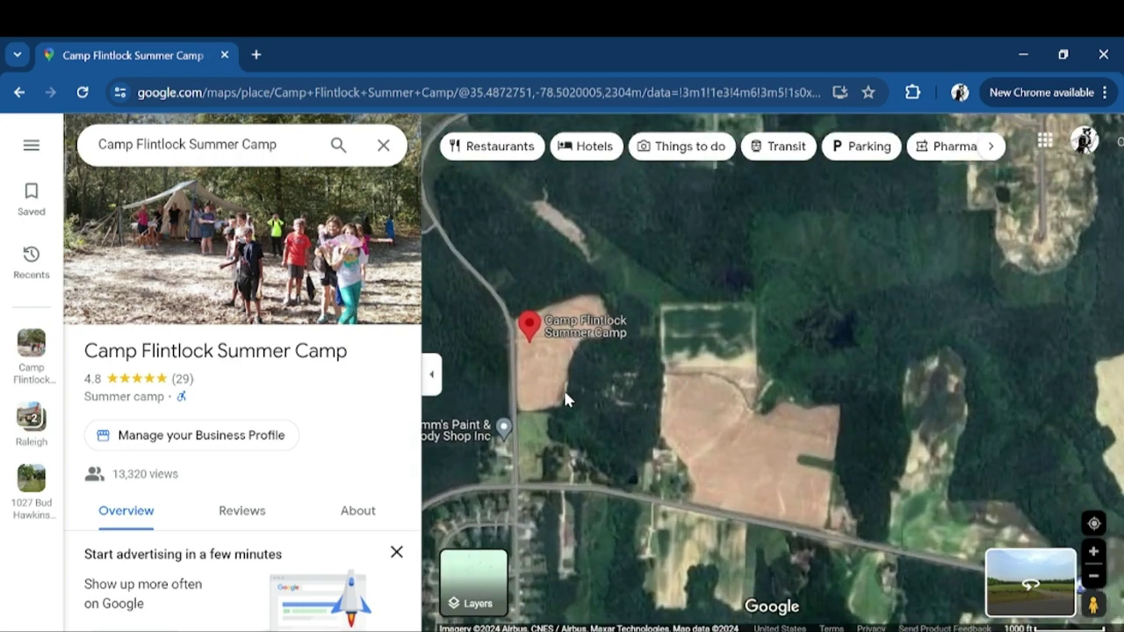